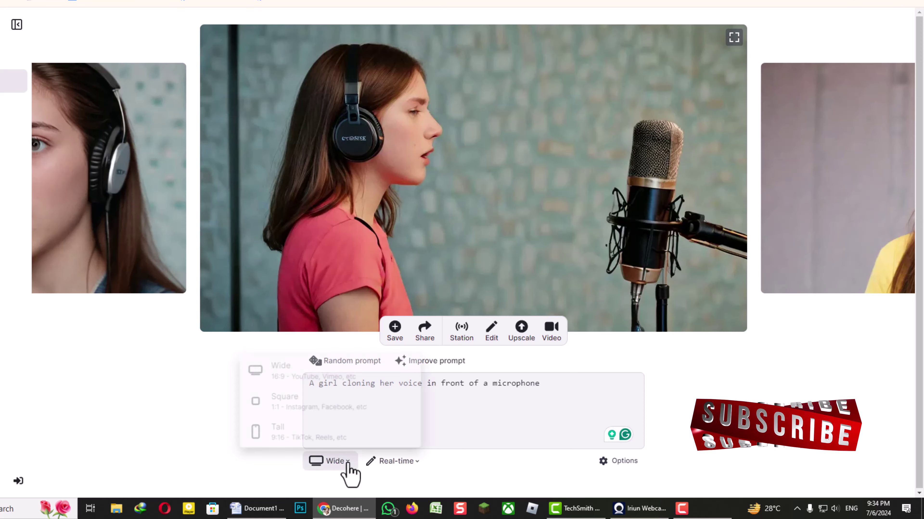
Set the image format of the girl-with-microphone prompt to Tall (9:16)
click(285, 437)
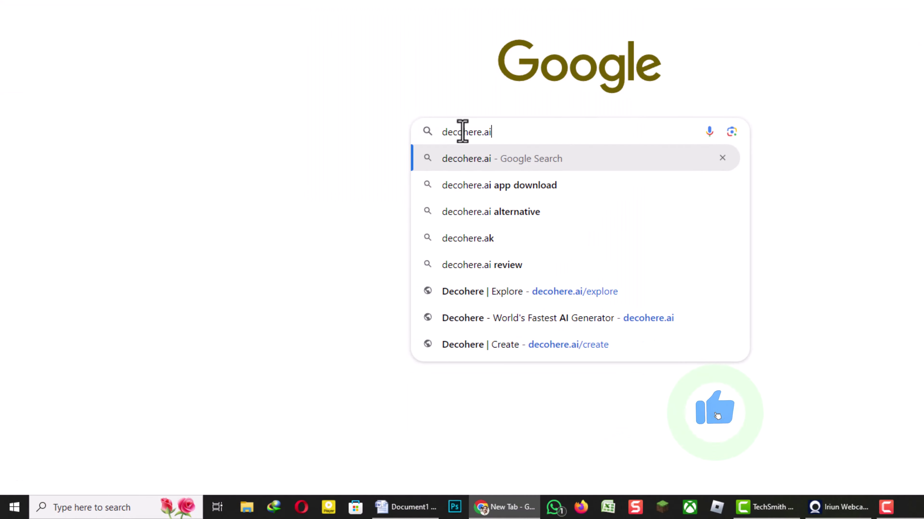
Search Google for decohere.ai
key(Return)
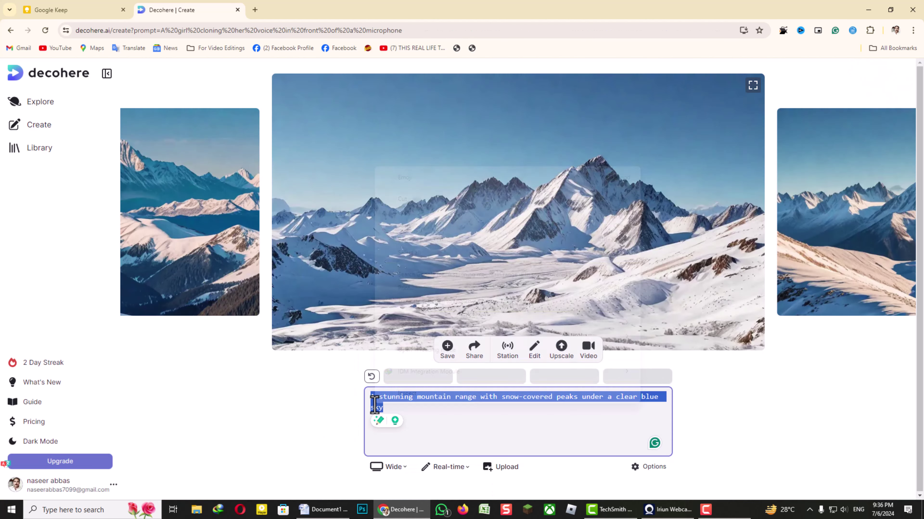
Replace the mountain prompt with "A creative workspace with a modern desk, computer, and artistic tools" and save the generated image to the library
right_click(378, 396)
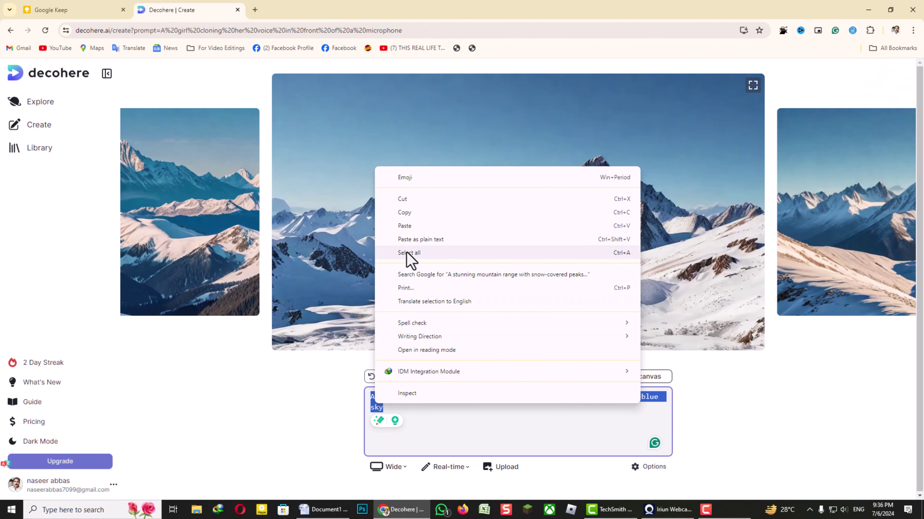
click(404, 226)
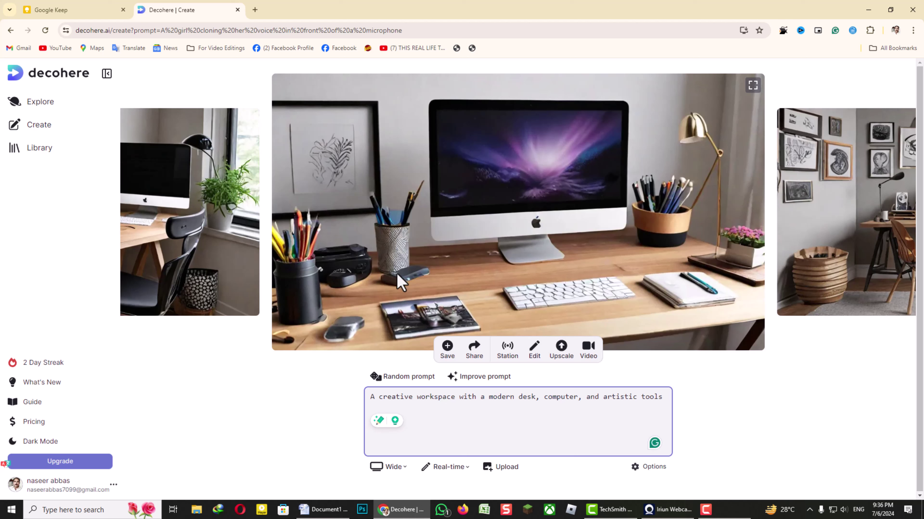
click(447, 350)
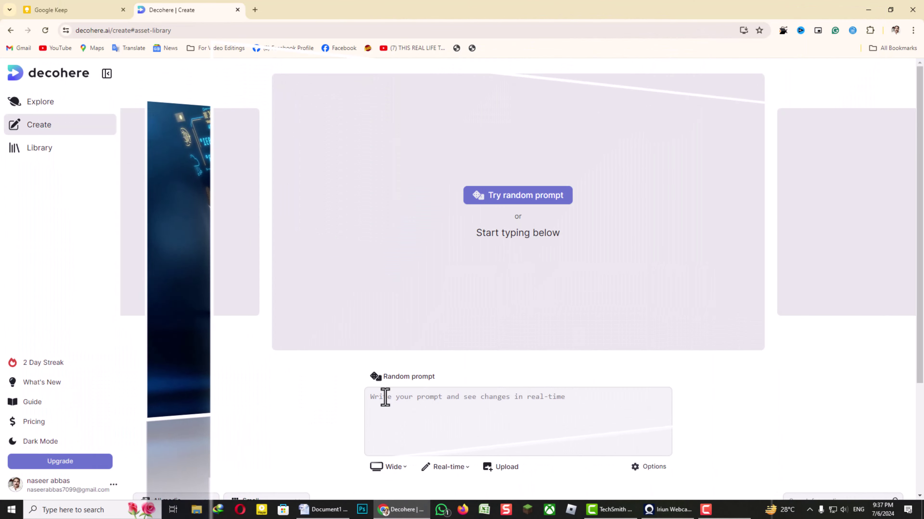
Enter the prompt "ai girl car driving" to generate an image in real time
click(385, 398)
text(ai)
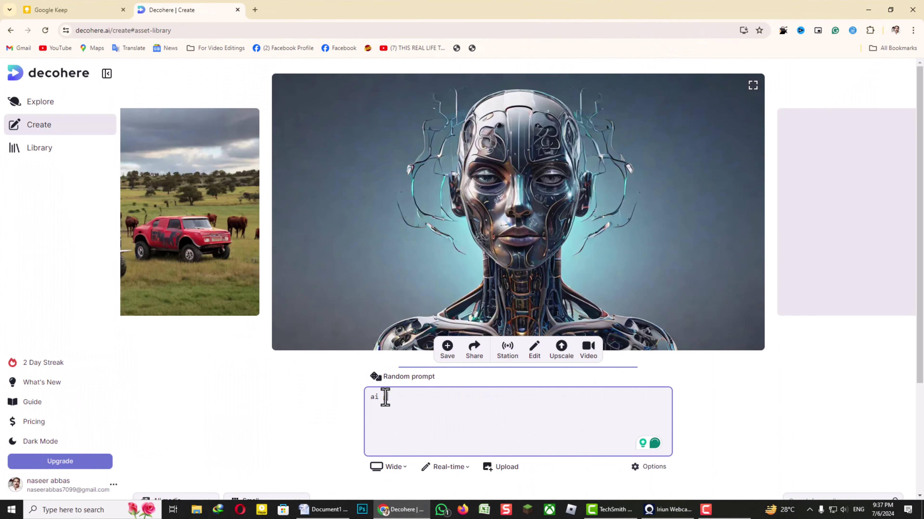
text( p)
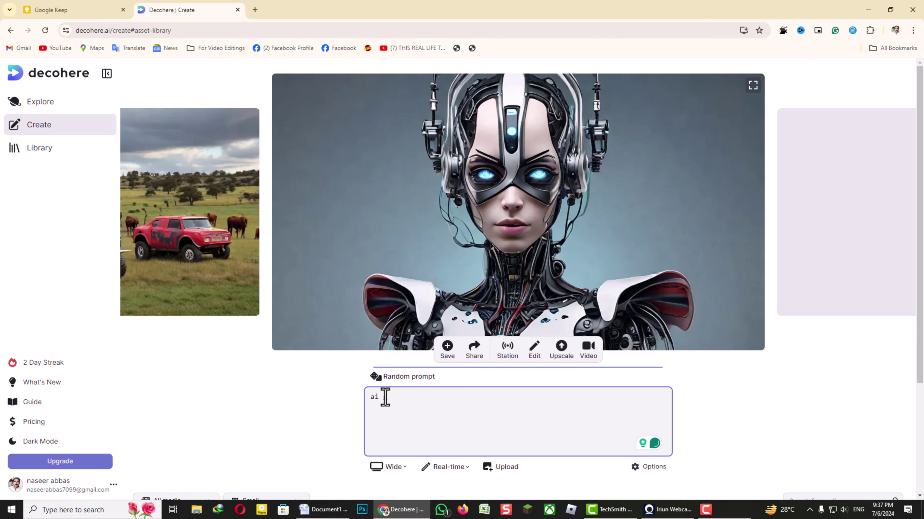
text(il)
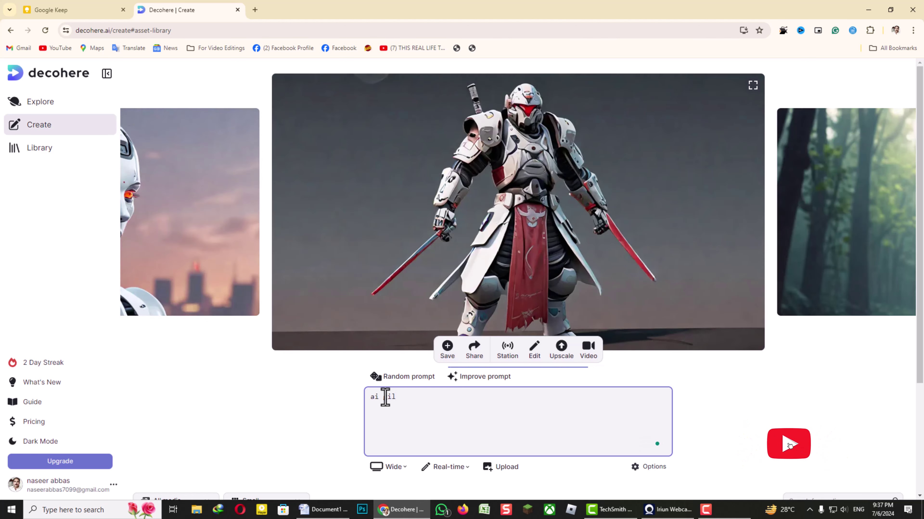
key(BackSpace)
text(r)
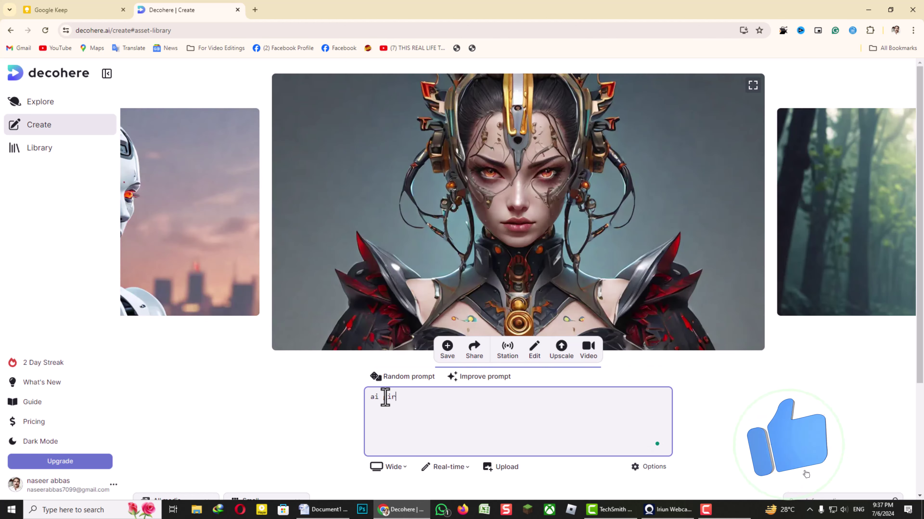
text(l)
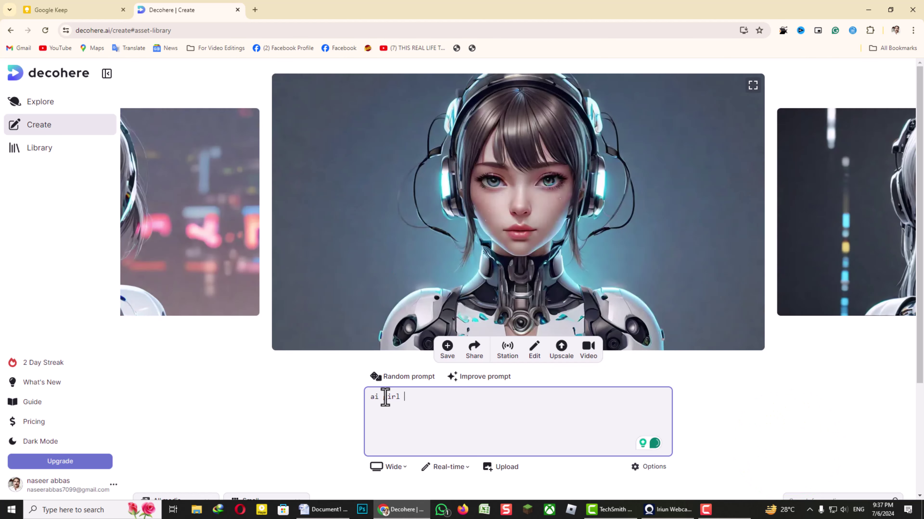
text( car )
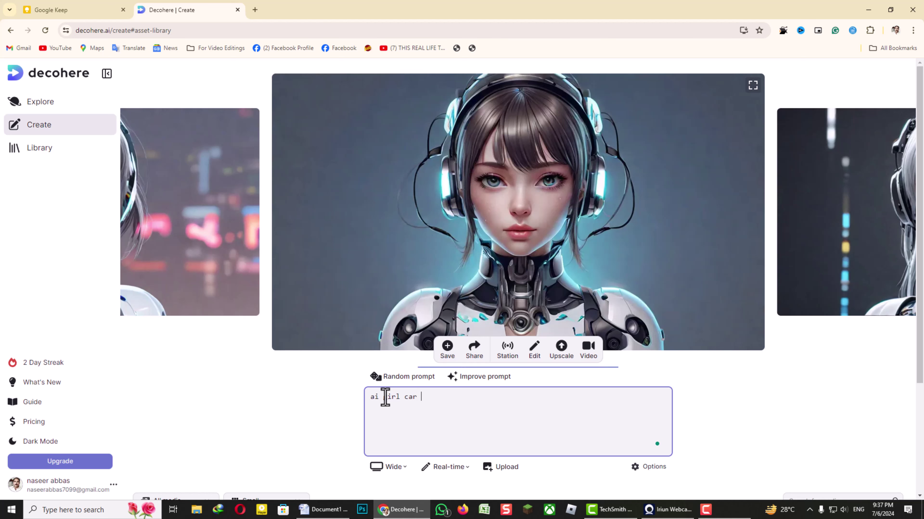
text(dr)
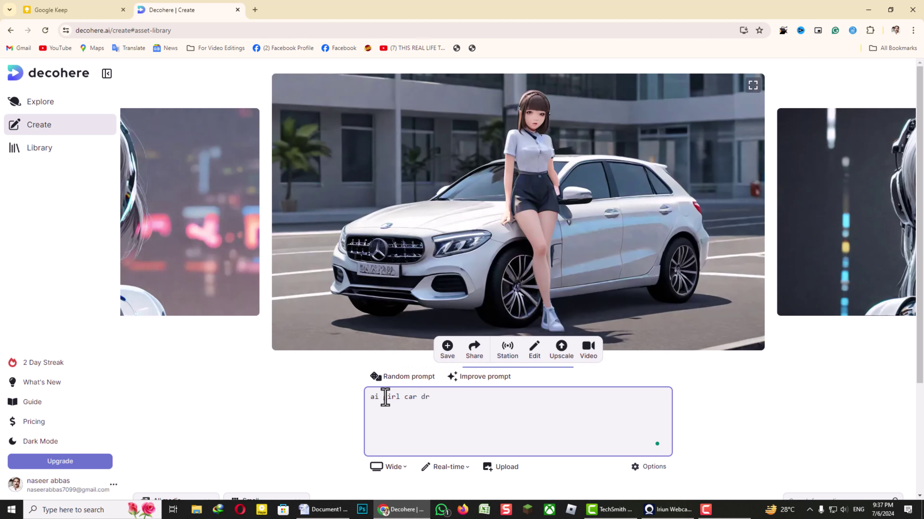
text(ivi)
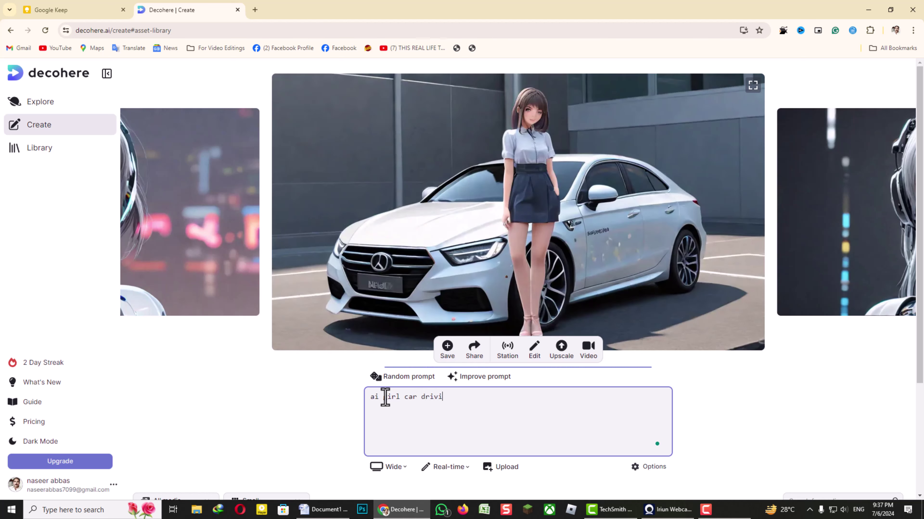
text(ng)
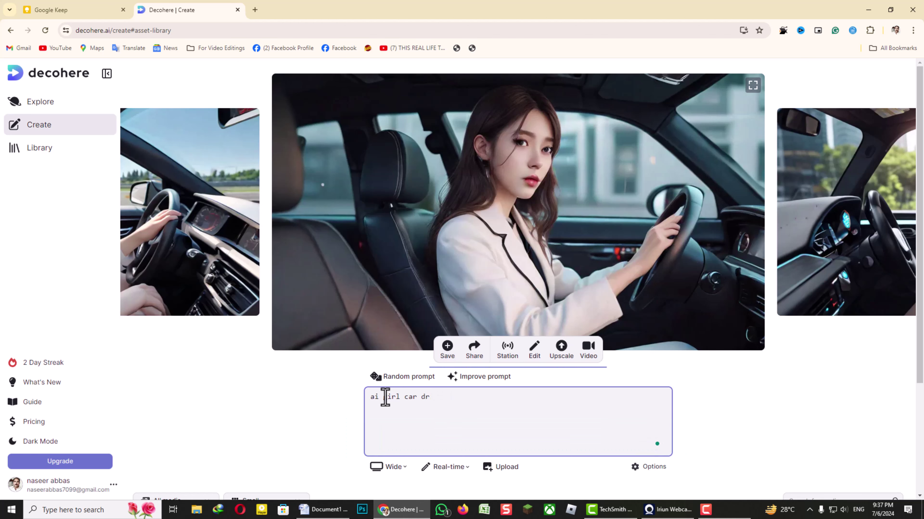
Replace "car driving" in the prompt with "use mic to record voice cloning" and save the generated image to the library
key(BackSpace)
key(BackSpace)
key(BackSpace)
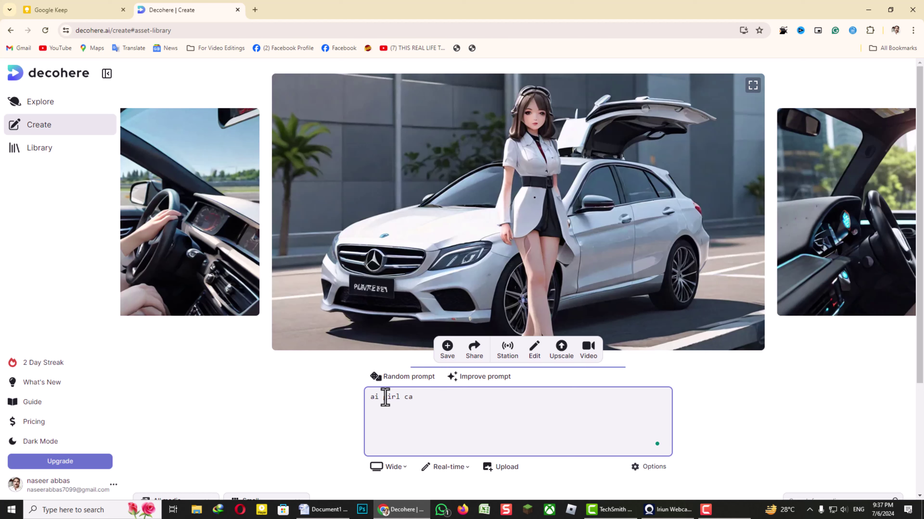
key(BackSpace)
key(BackSpace)
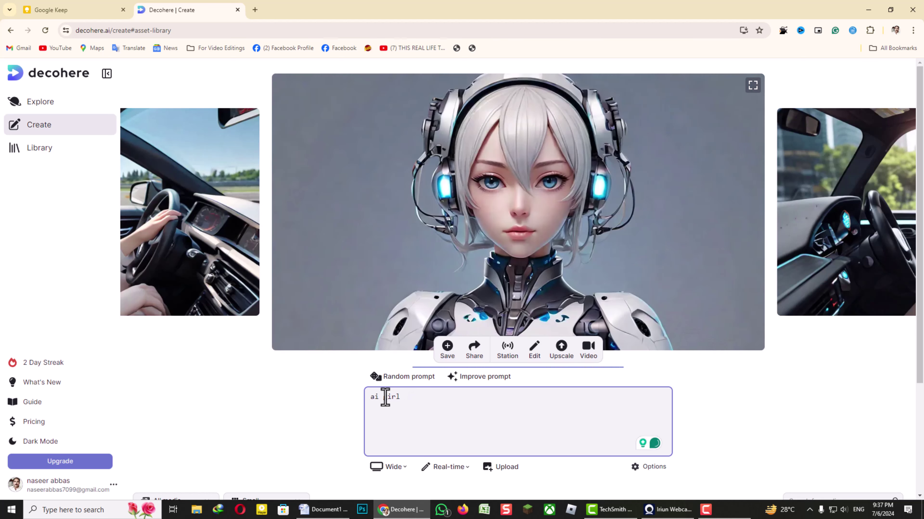
text(us)
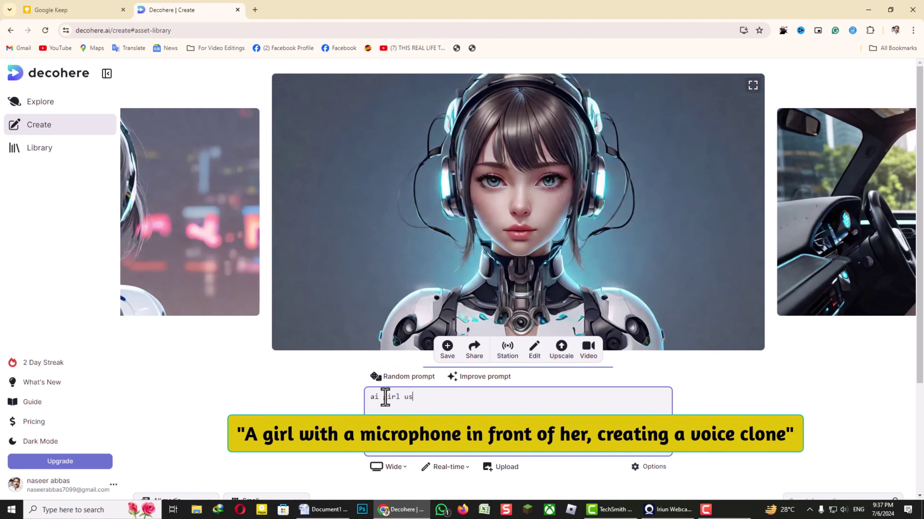
text(e m)
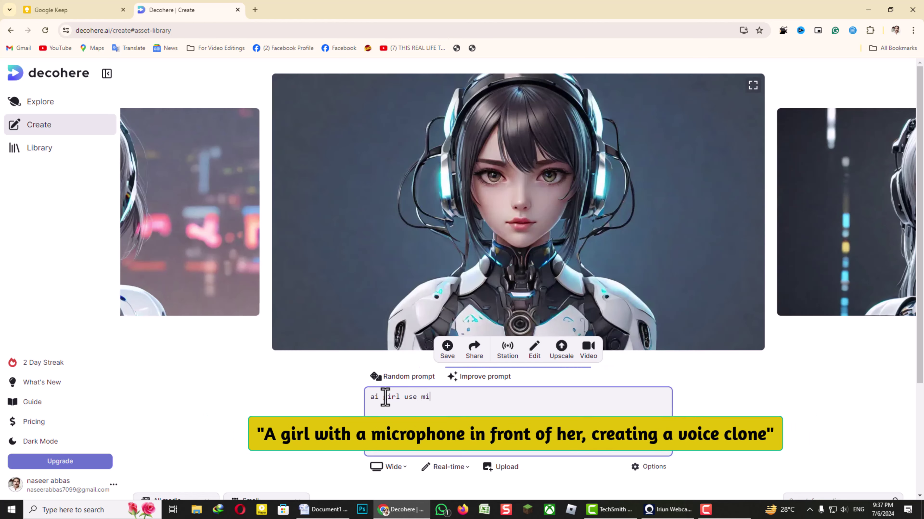
text(ic)
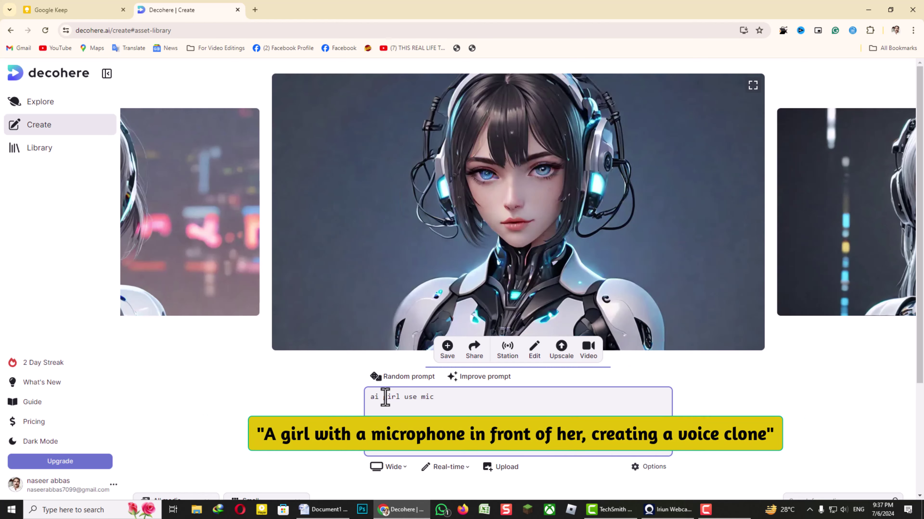
text( t)
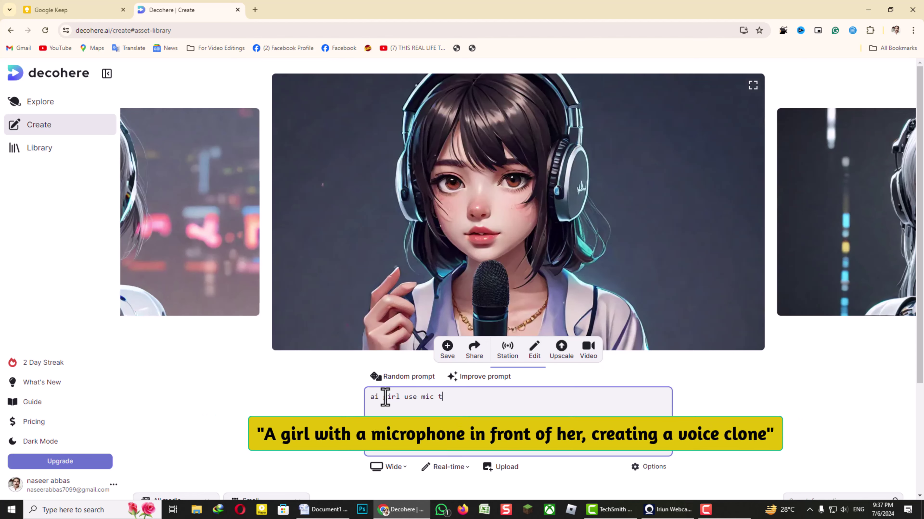
text(o r)
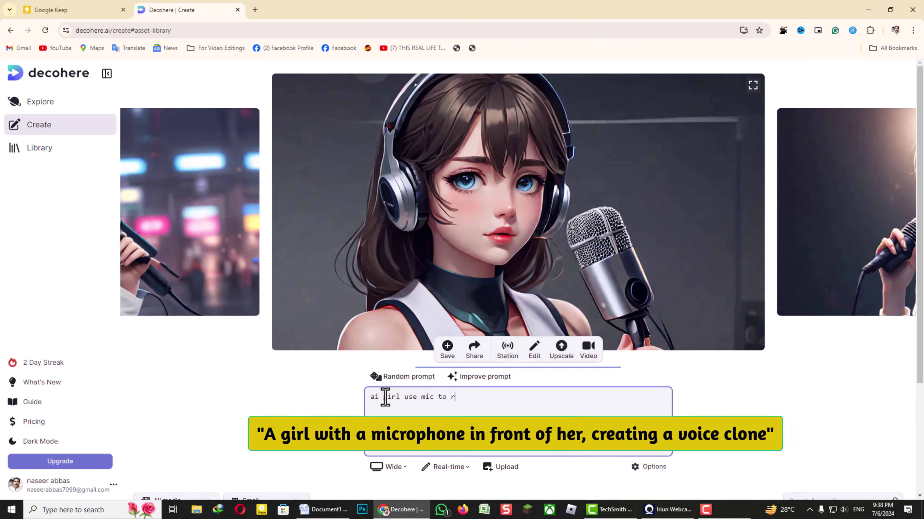
text(eco)
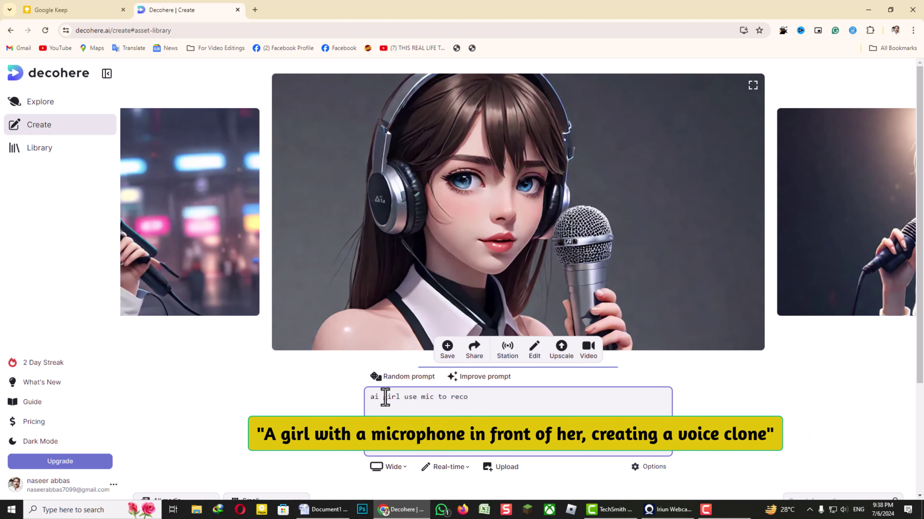
text(rd )
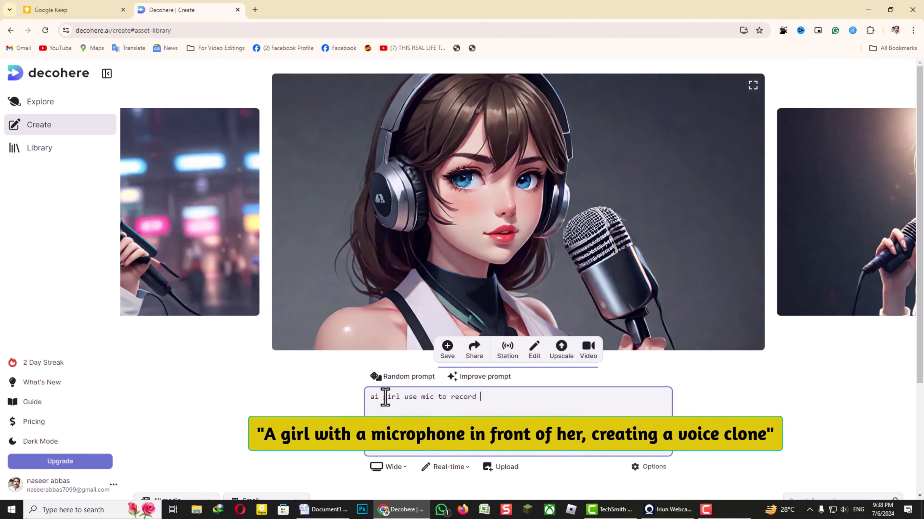
text(v)
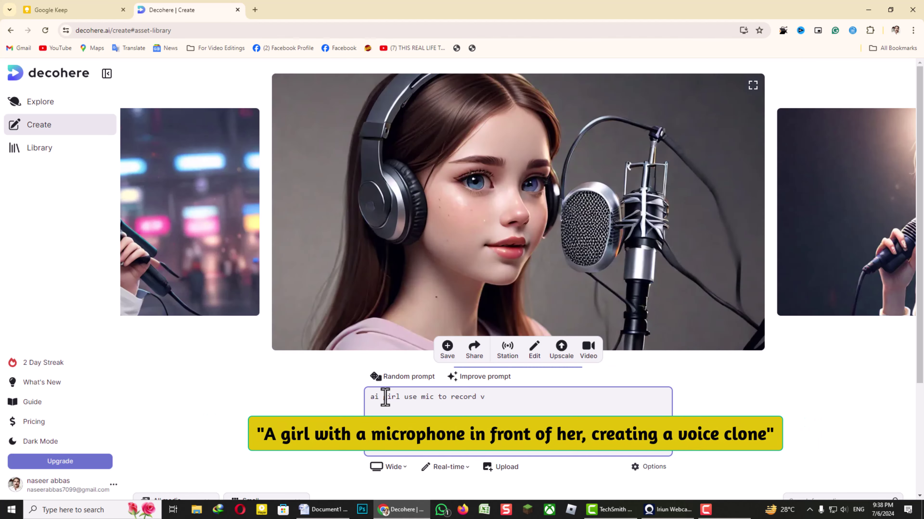
text(oic)
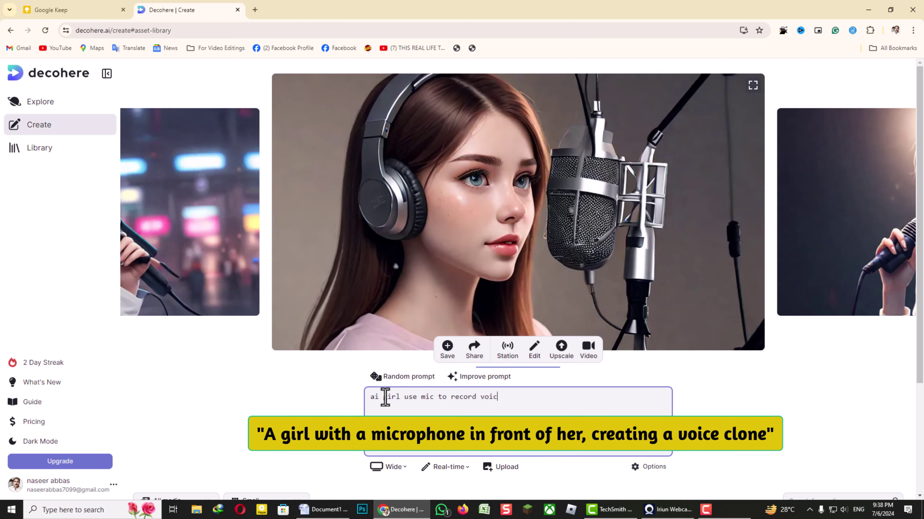
text(e clo)
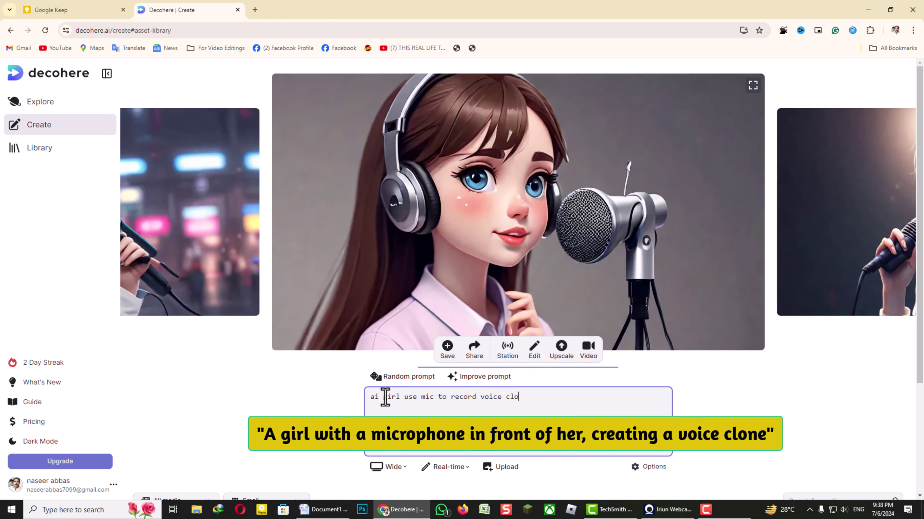
text(ni)
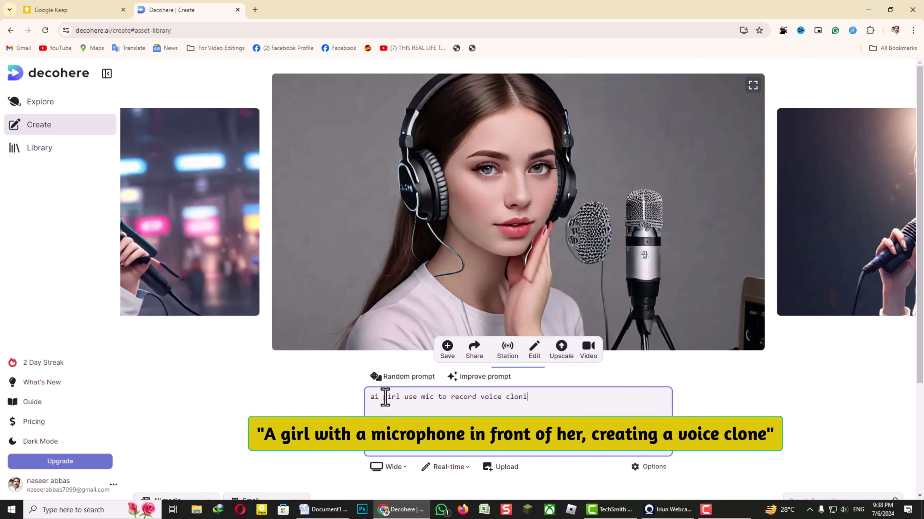
text(ng)
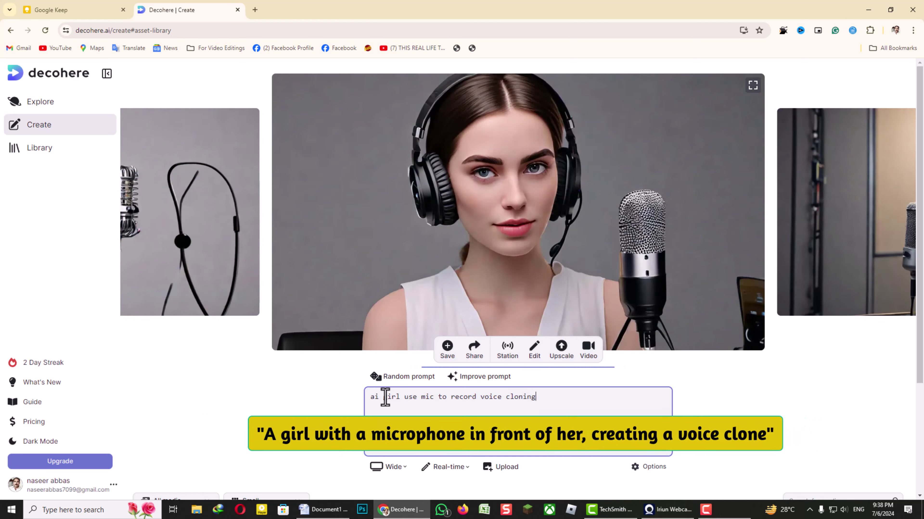
click(447, 349)
Switch the image format to Tall (9:16) and save the newly generated portrait image to the library
scroll(509, 255, down, 4)
click(390, 315)
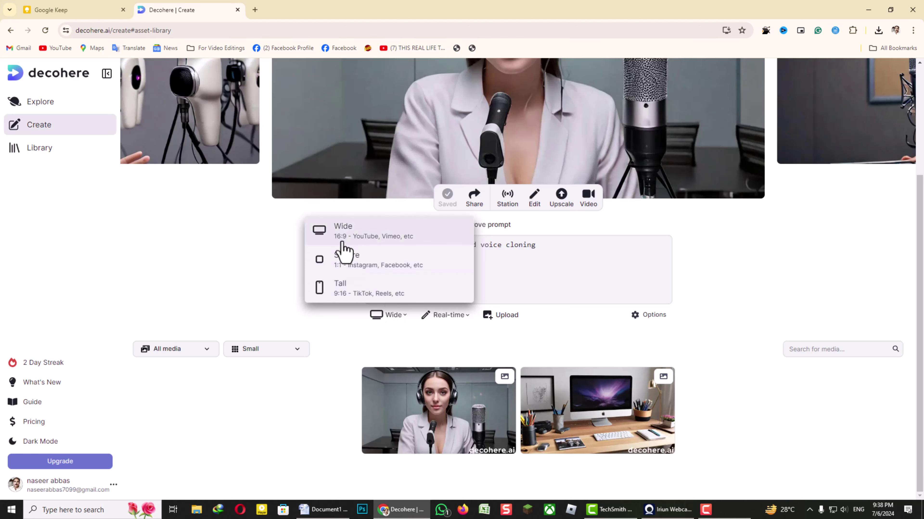
click(342, 289)
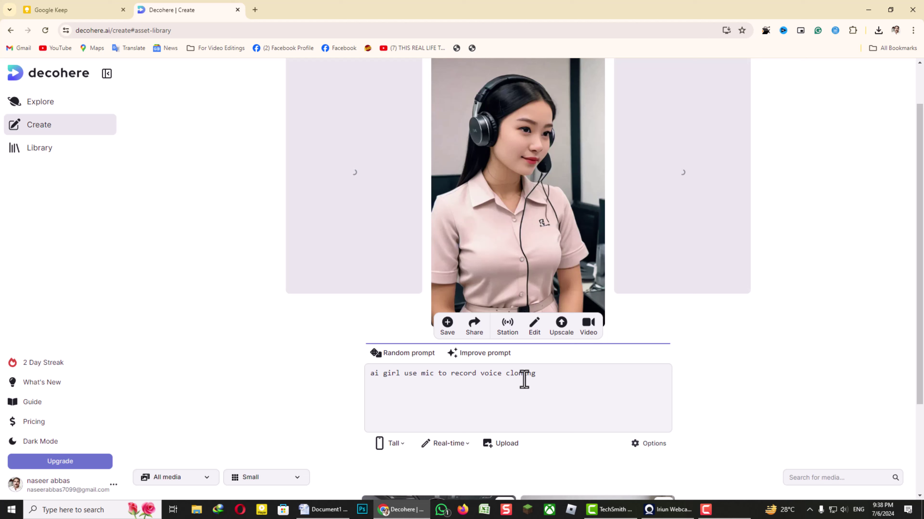
click(448, 326)
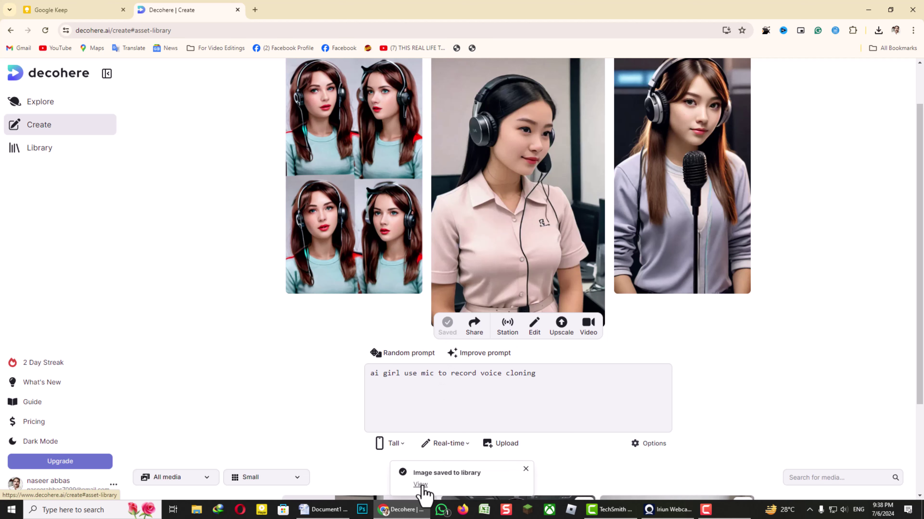
Download the tall image from the media library and open aigirlusemictorecordvoicecloning (1).jpeg from the Downloads folder
scroll(598, 458, down, 3)
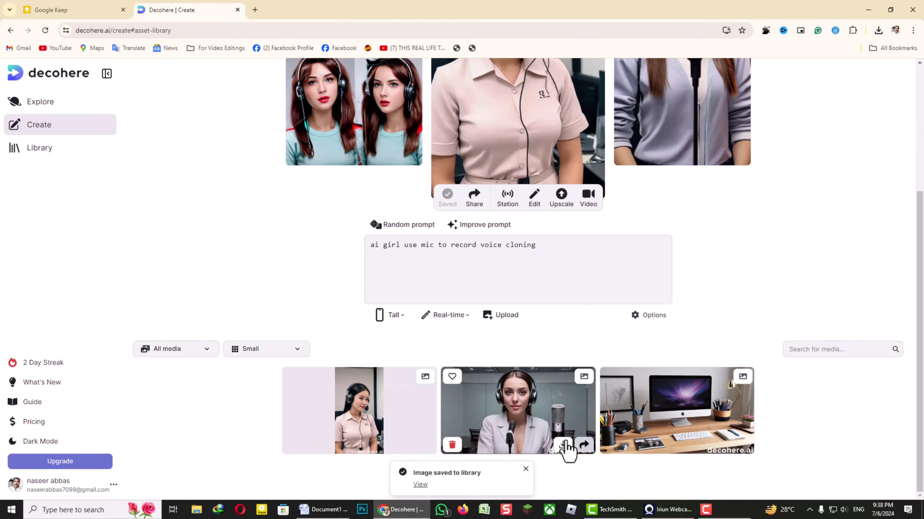
click(404, 445)
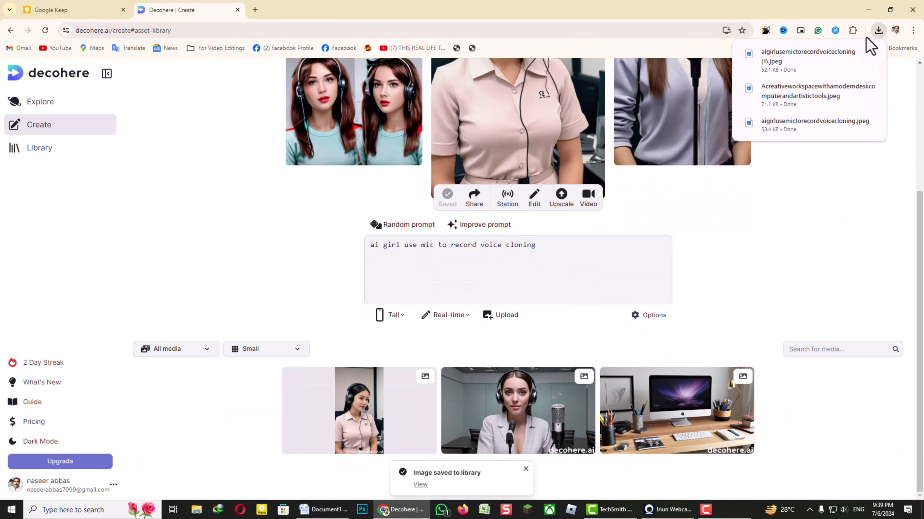
click(852, 54)
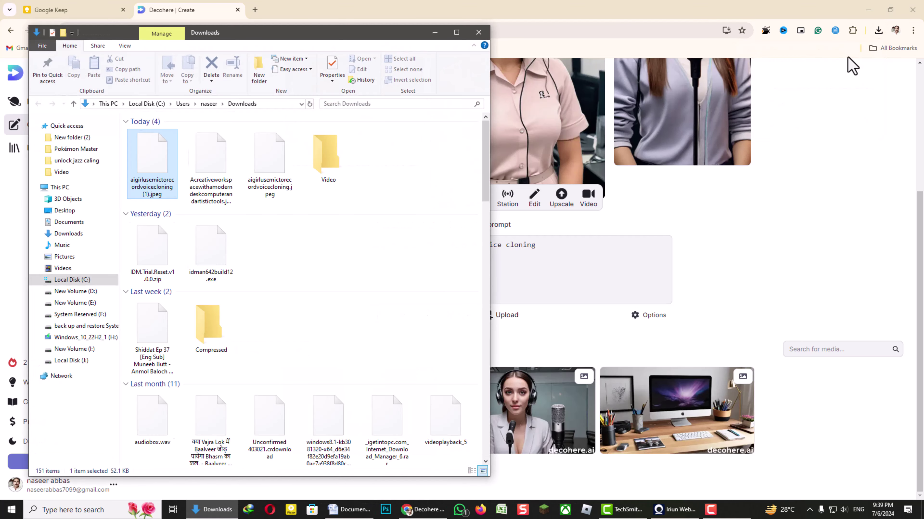
double_click(149, 171)
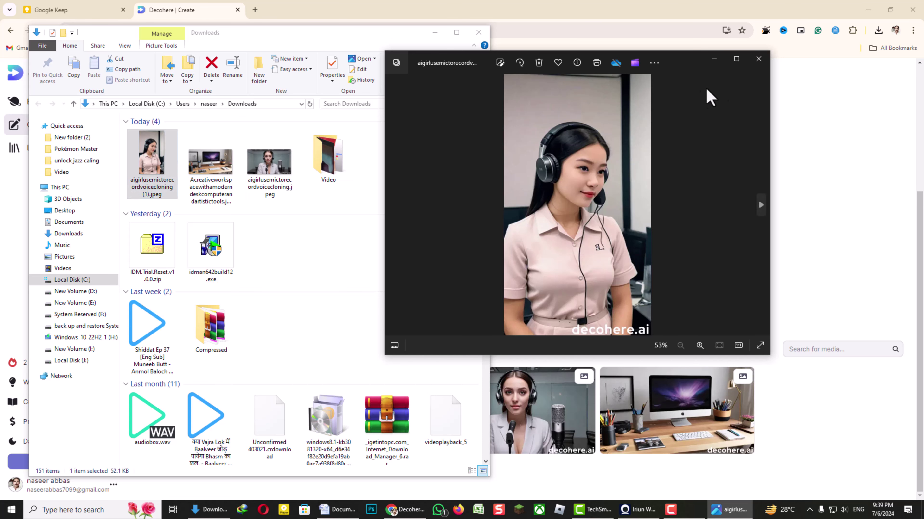
Close the opened image, minimize the Downloads folder window and dismiss the video download pop-up over the generated images
click(761, 60)
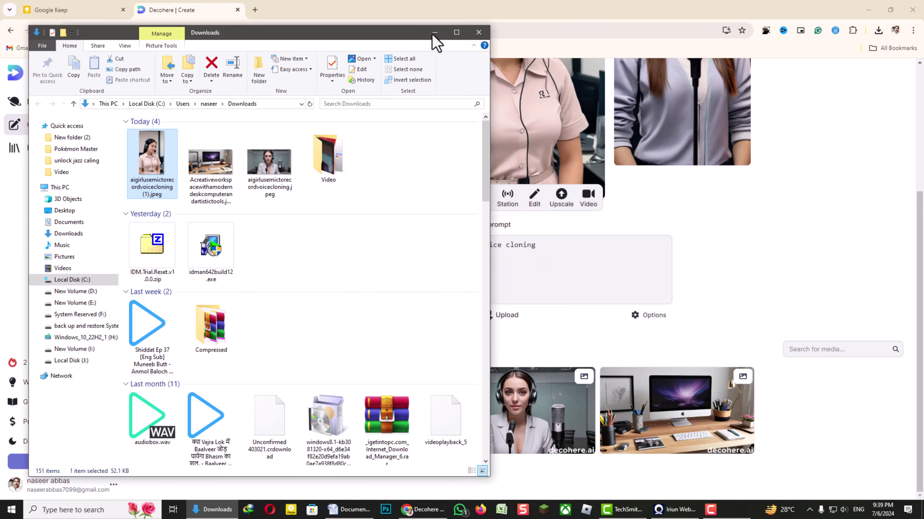
click(434, 32)
scroll(650, 215, up, 4)
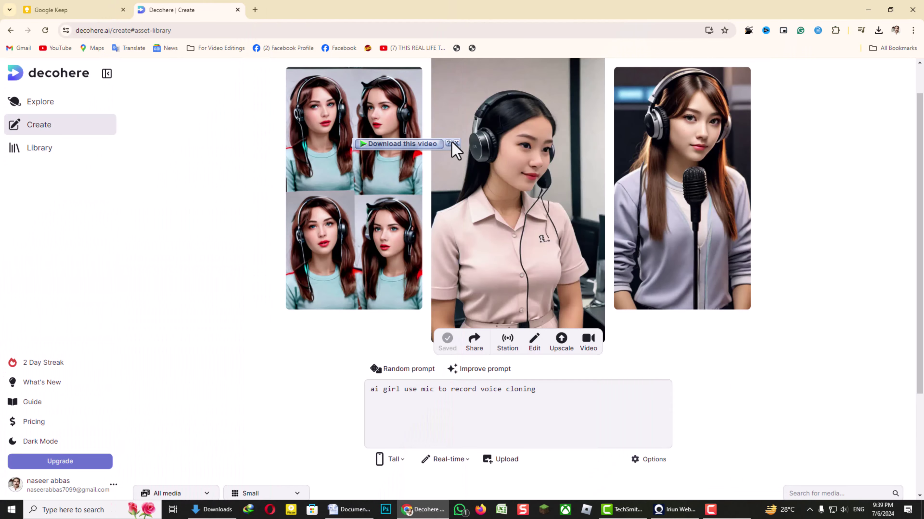
click(455, 144)
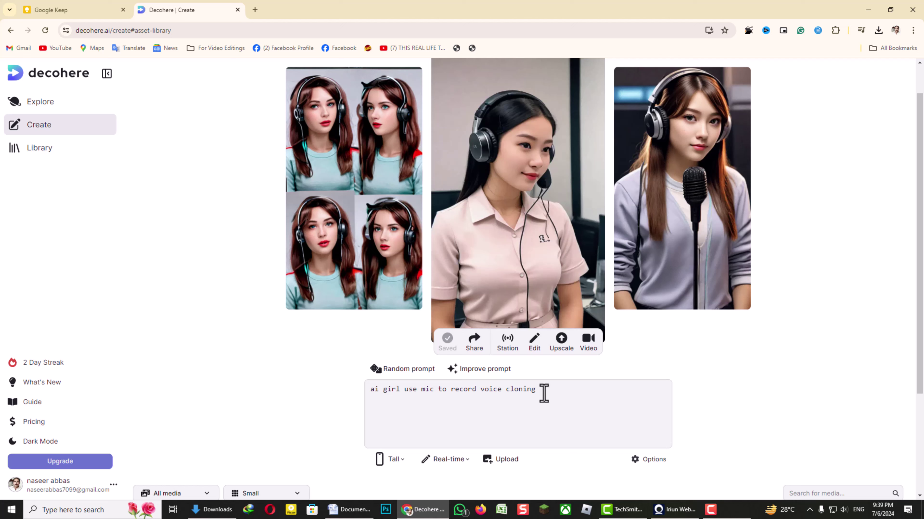
Replace "mic to record voice cloning" in the prompt with "computer screen" so it reads "ai girl use computer screen"
mouse_move(544, 393)
mouse_down()
mouse_move(471, 400)
mouse_move(422, 392)
mouse_up()
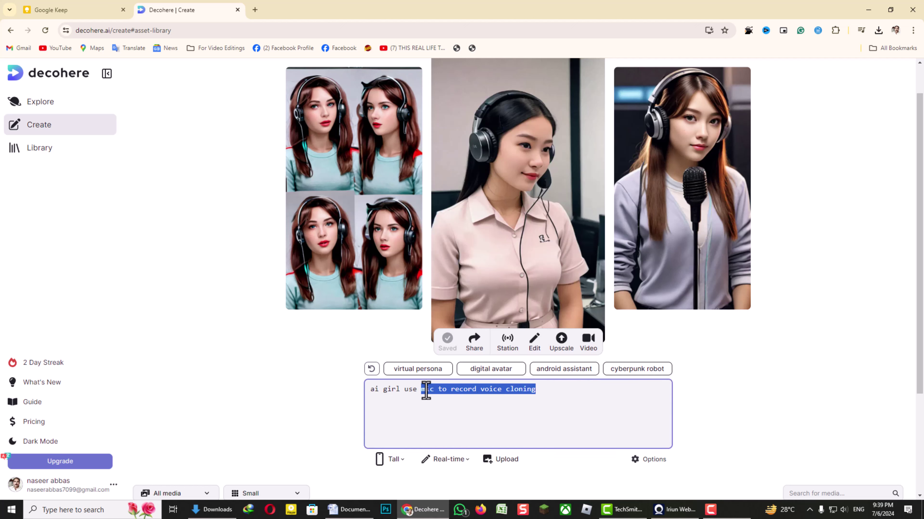
text(c)
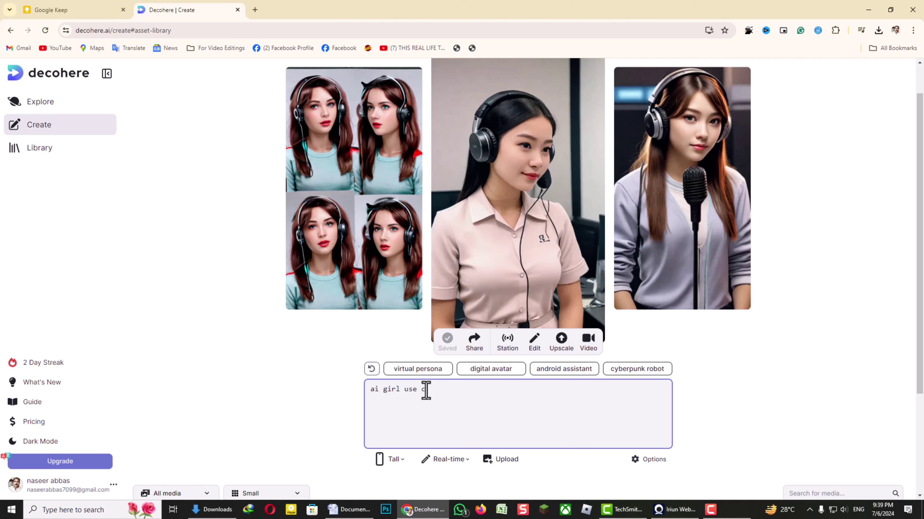
text(opu)
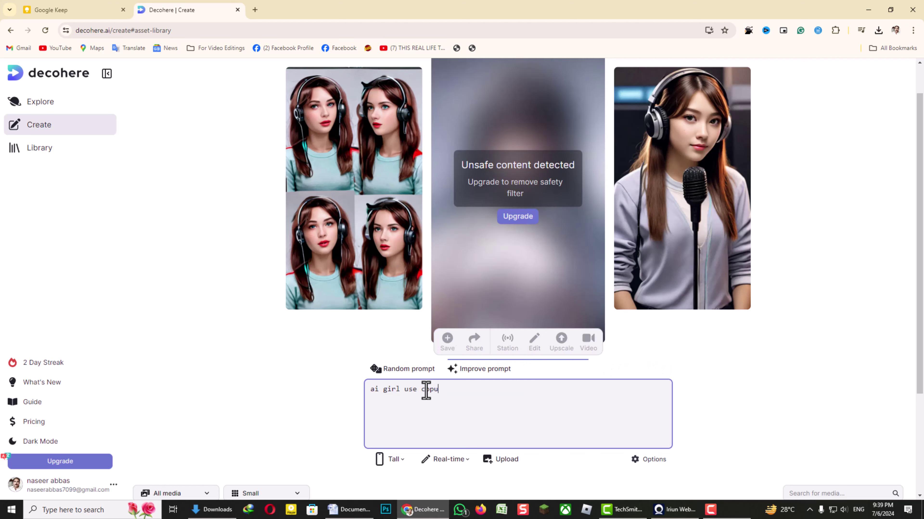
text(ter)
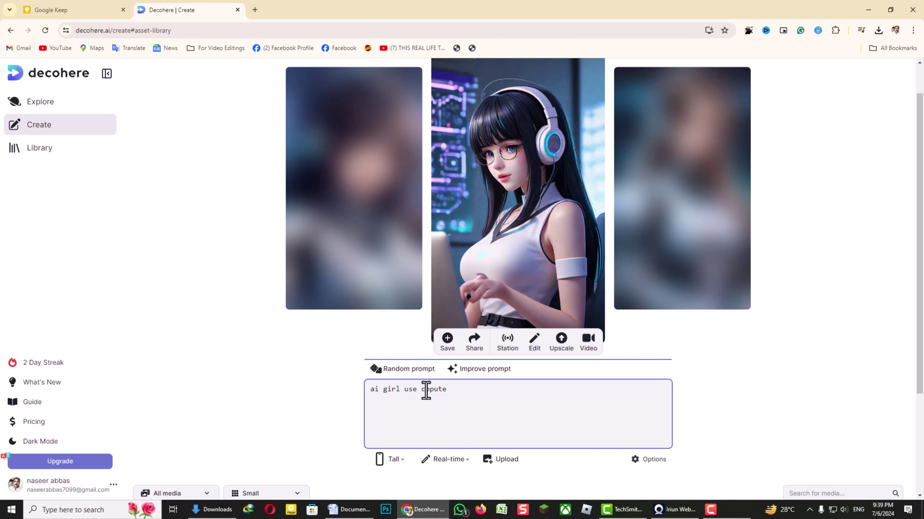
key(BackSpace)
key(BackSpace)
key(BackSpace)
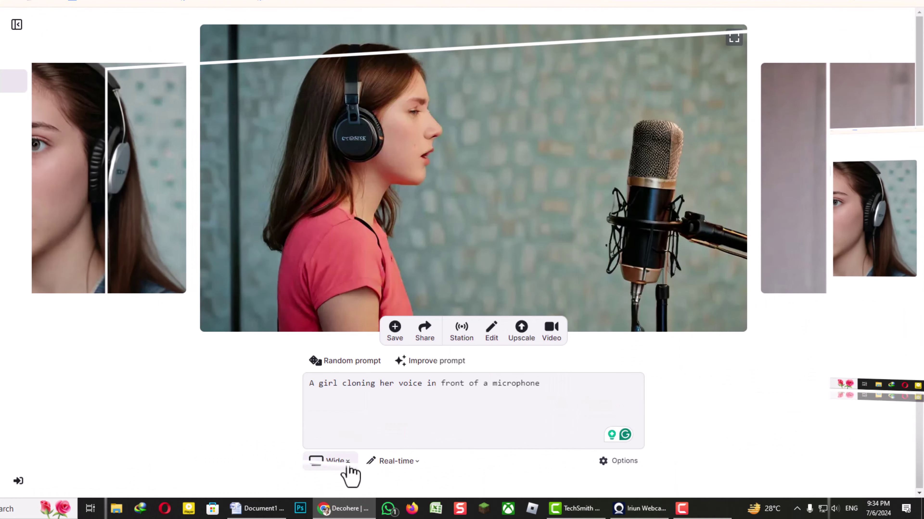
Set the image format to Tall (9:16) and save the generated image of the girl at the computer to the library
click(330, 461)
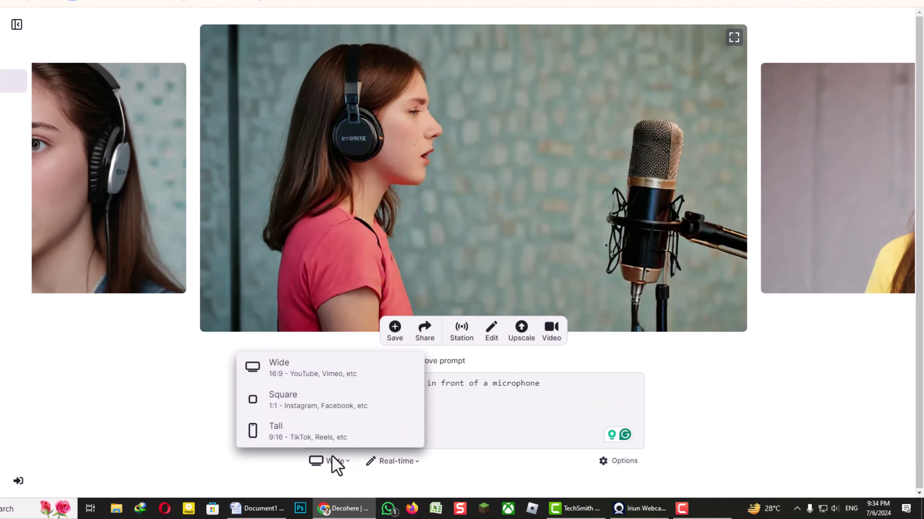
click(283, 433)
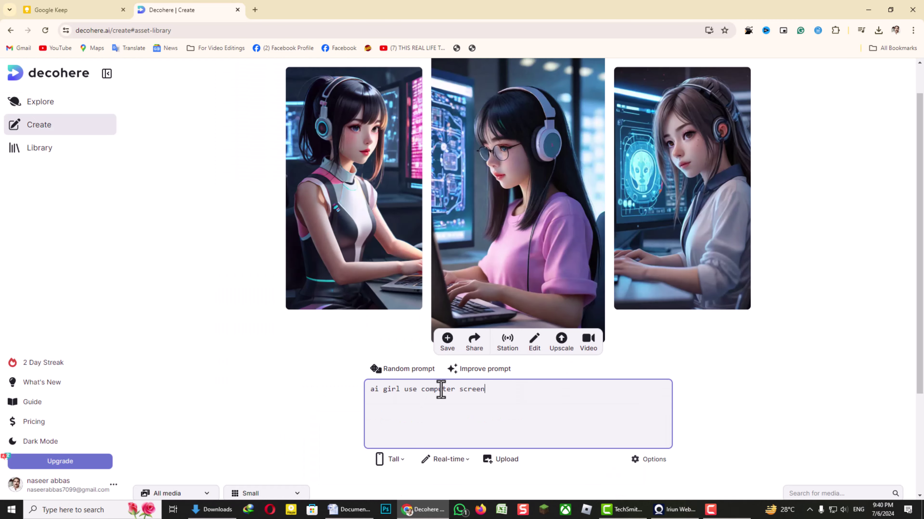
click(448, 342)
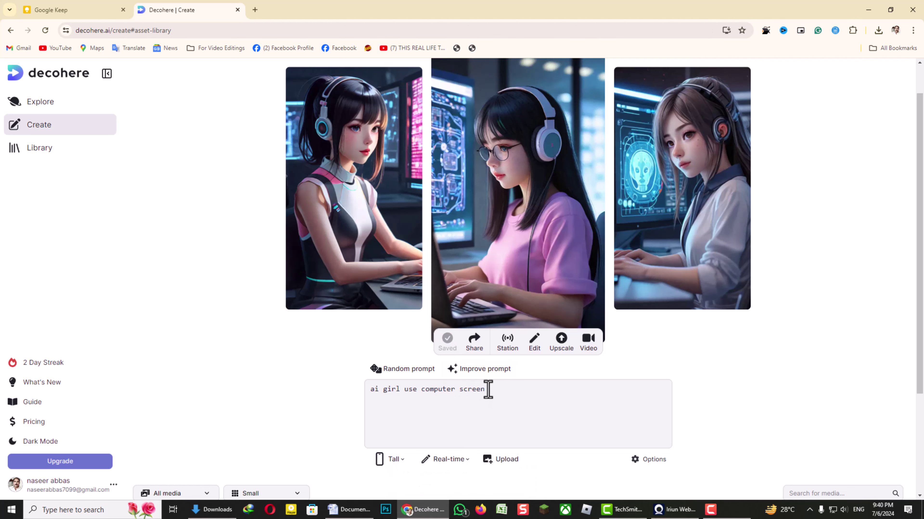
click(487, 389)
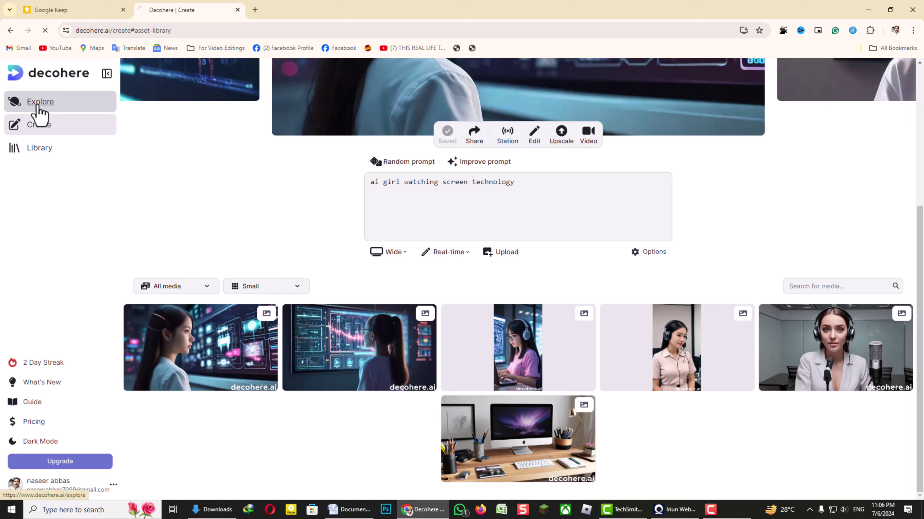
Open the dark-haired girl illustration with pink blossoms in the Explore gallery and create your own version from its prompt
click(37, 105)
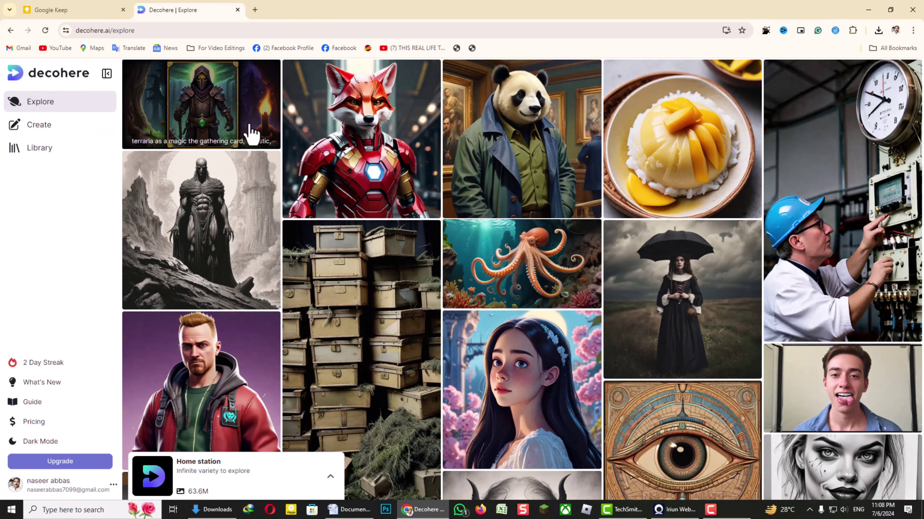
click(543, 425)
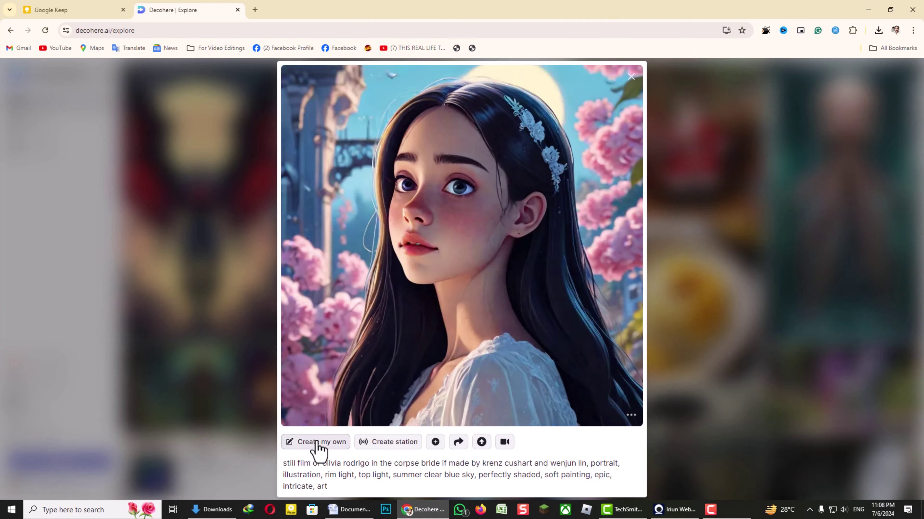
click(318, 448)
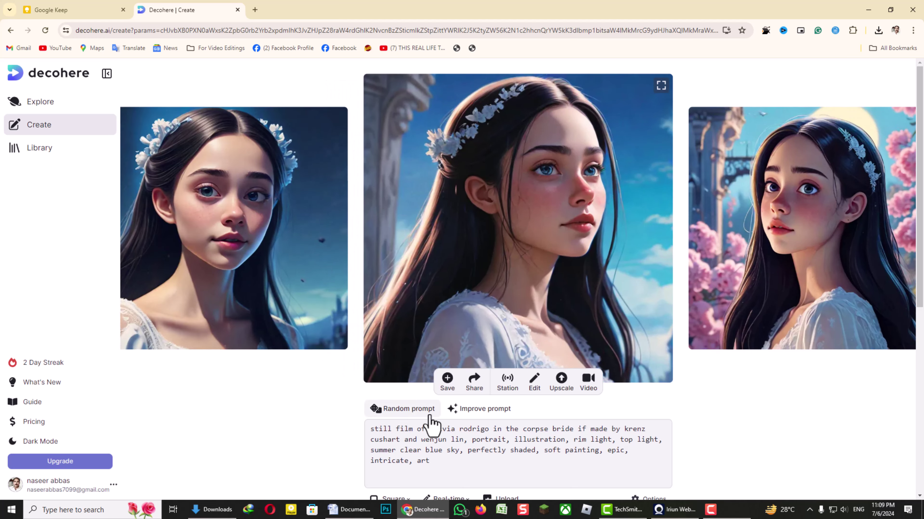
scroll(431, 423, down, 3)
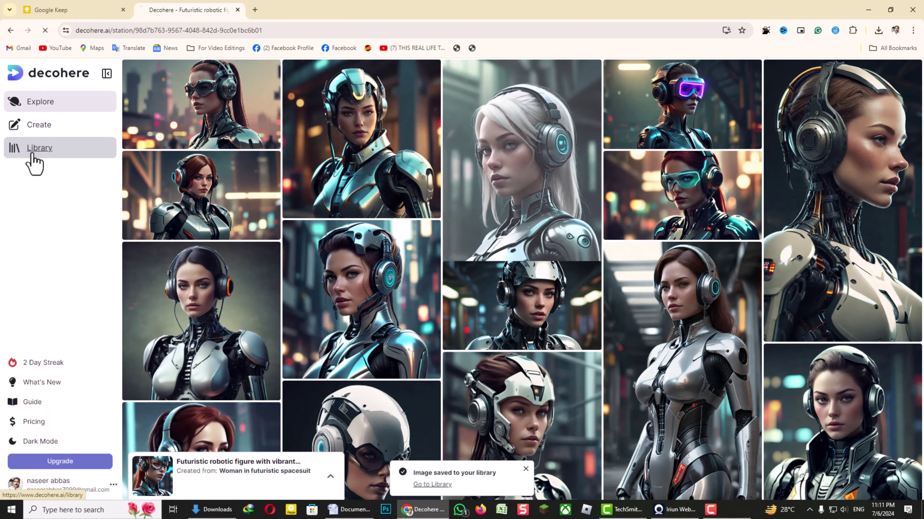
Open the saved "ai girl watching screen technology" image in the library and reuse its prompt
click(32, 153)
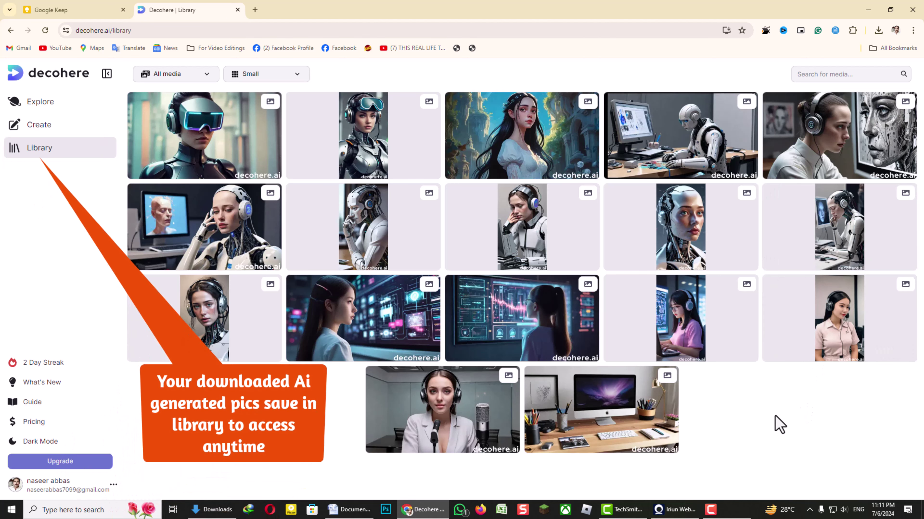
mouse_move(360, 326)
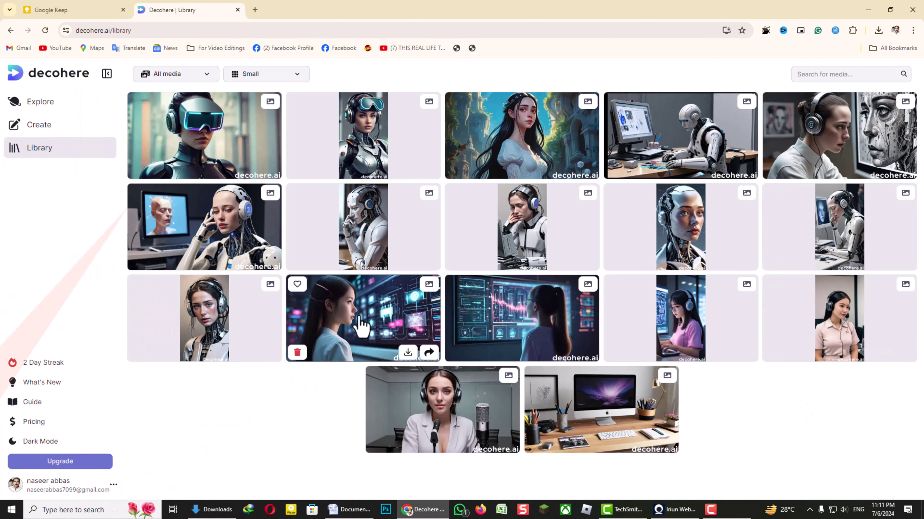
click(361, 326)
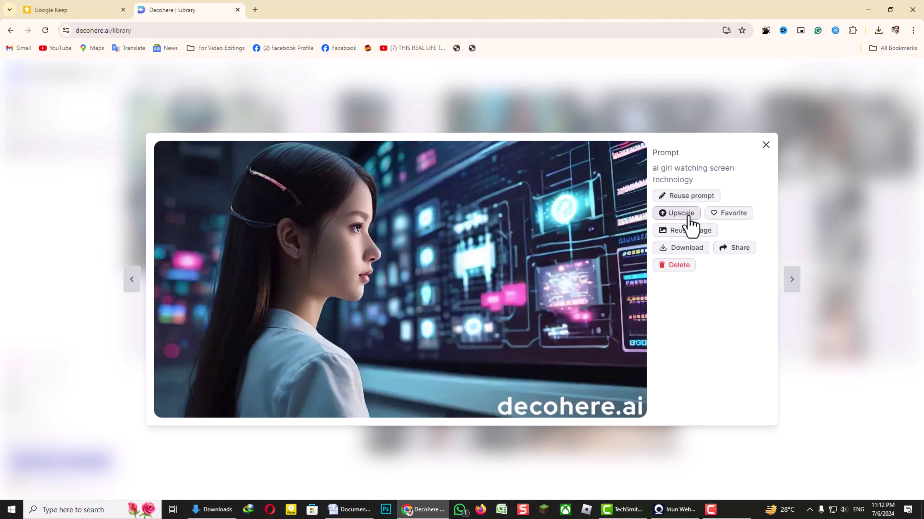
click(673, 199)
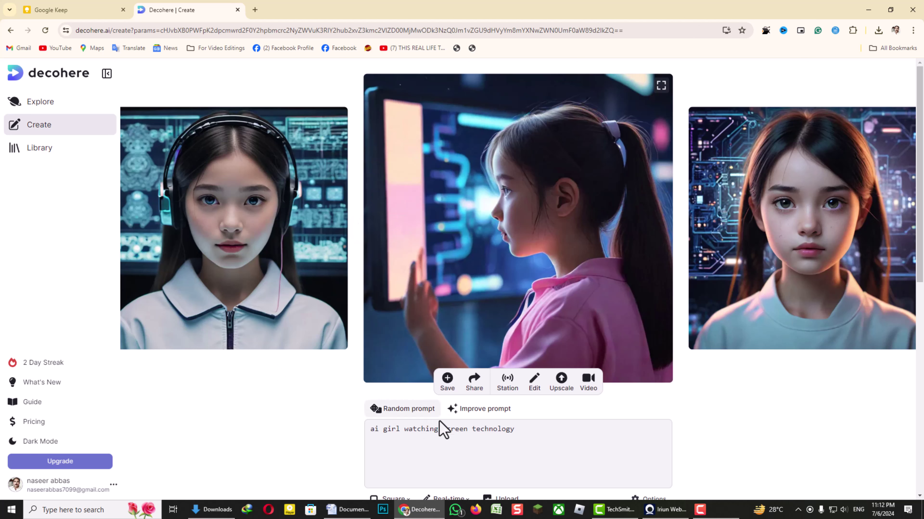
Switch the image format of the reused prompt from Square to Tall (9:16)
scroll(439, 429, down, 4)
click(402, 358)
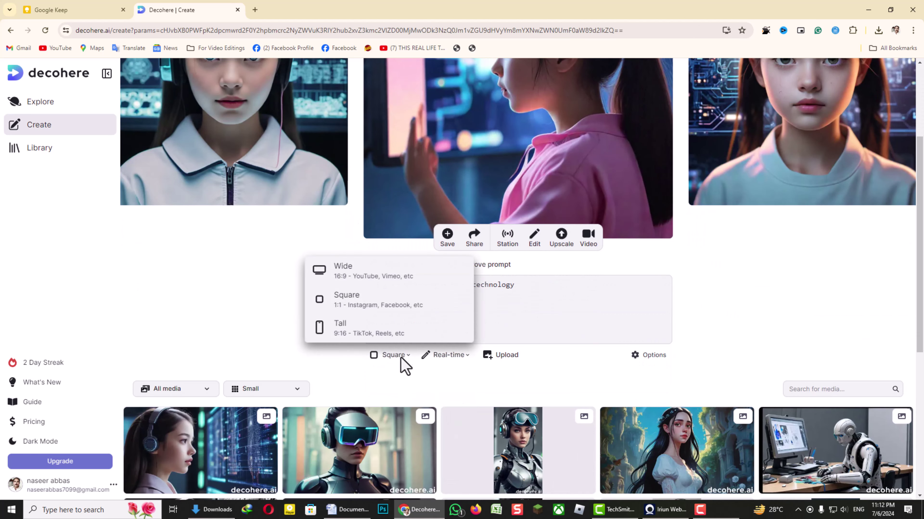
click(340, 330)
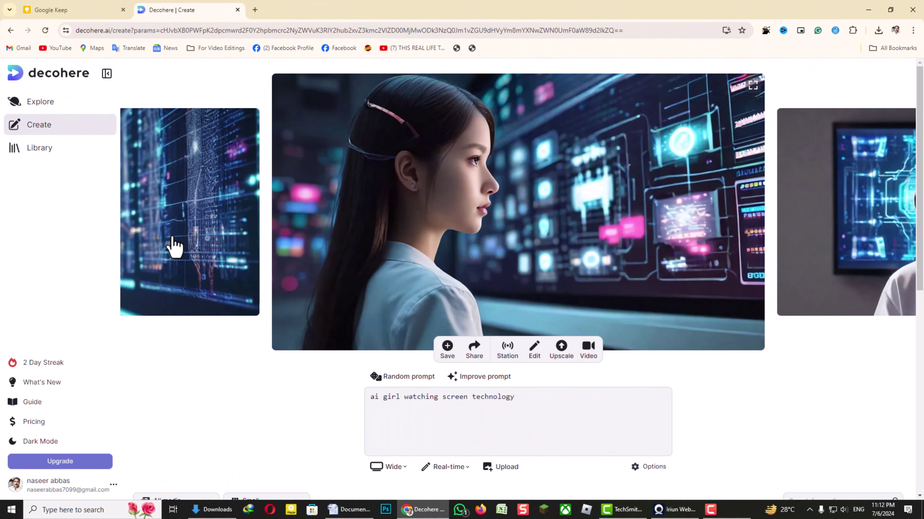
Save the neighbouring wide variation of the girl wearing headphones to the library and switch the image format to Square (1:1)
click(171, 245)
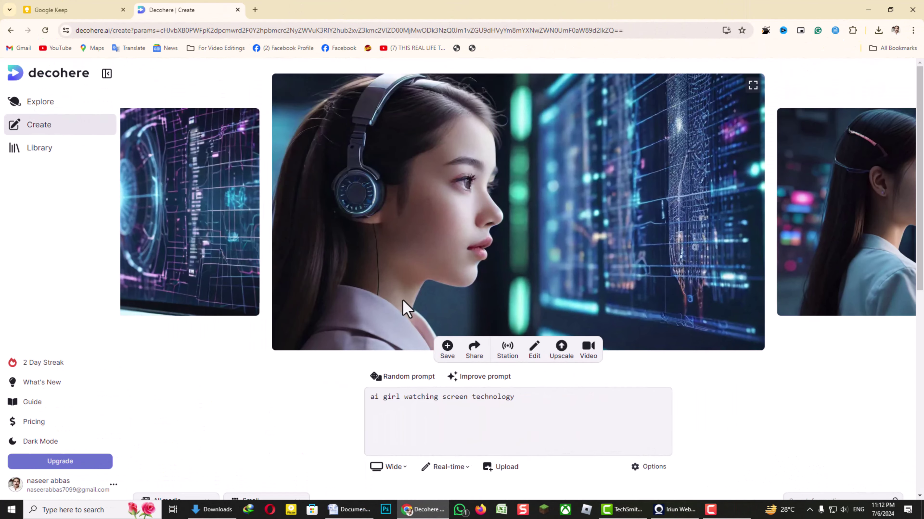
click(448, 349)
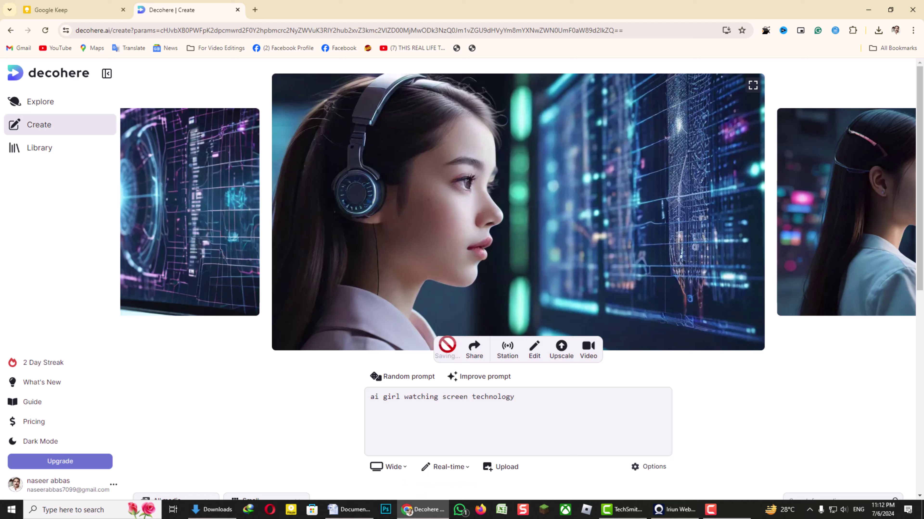
click(377, 467)
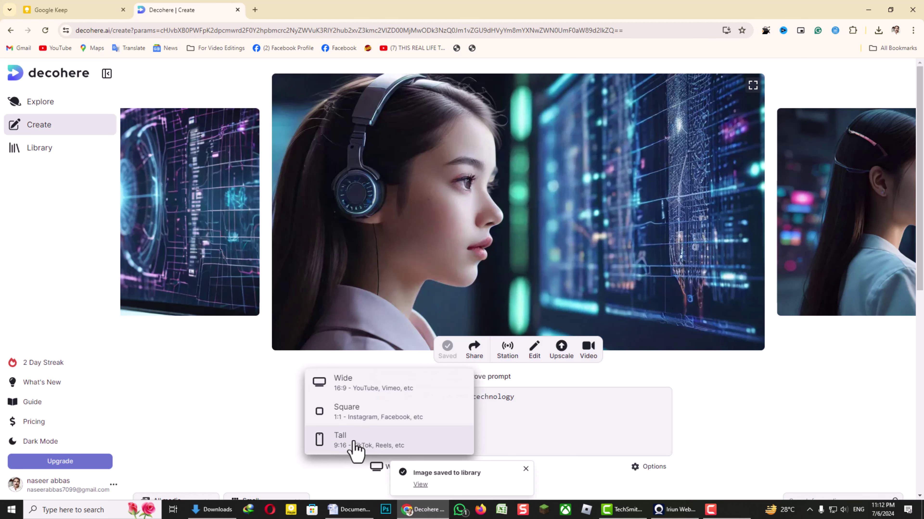
click(338, 417)
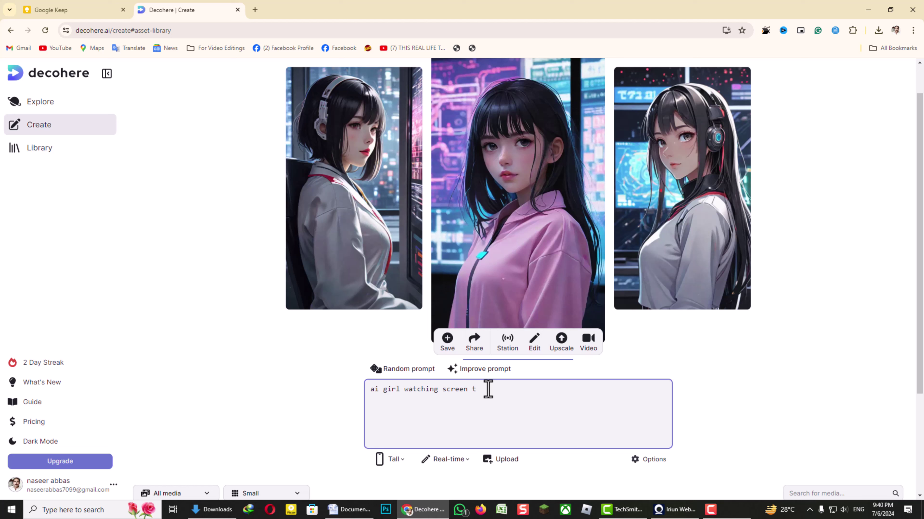
Complete the prompt as "ai girl watching screen technology" and select the variation of the girl sitting at a monitor
text(e)
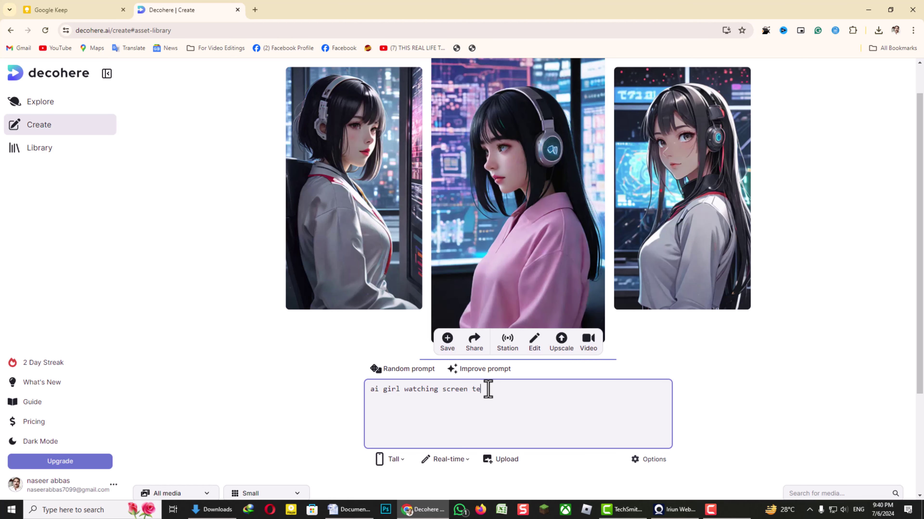
text(ch)
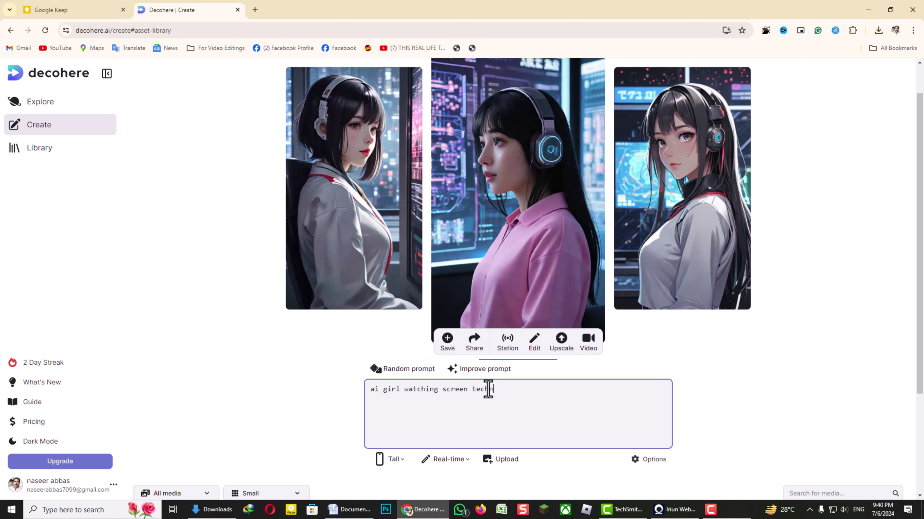
text(nolog)
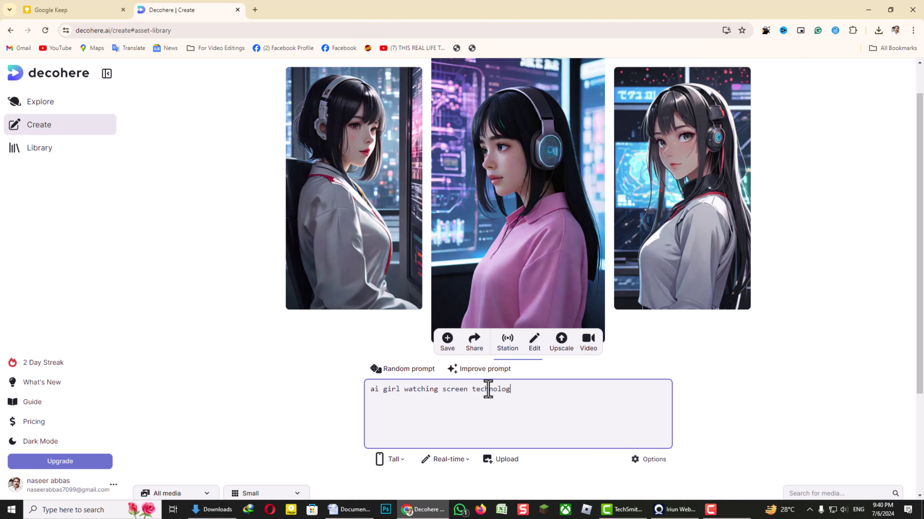
text(y)
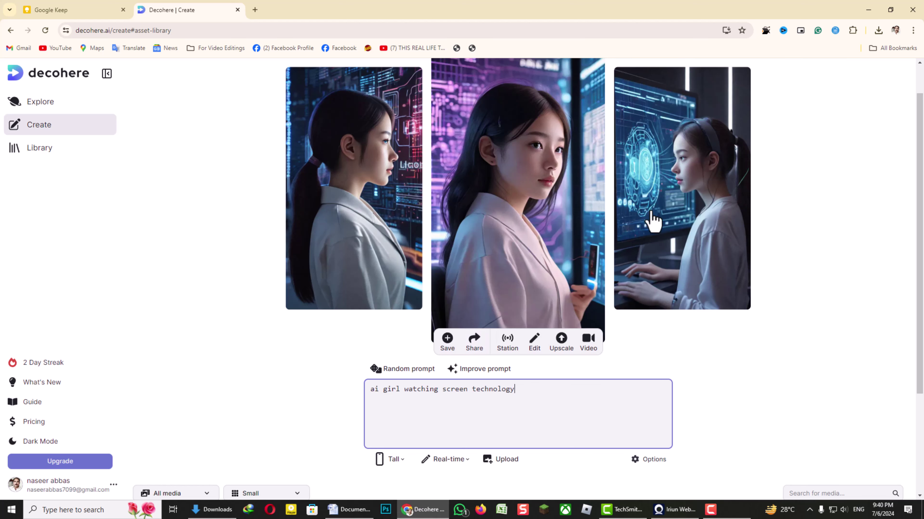
click(653, 202)
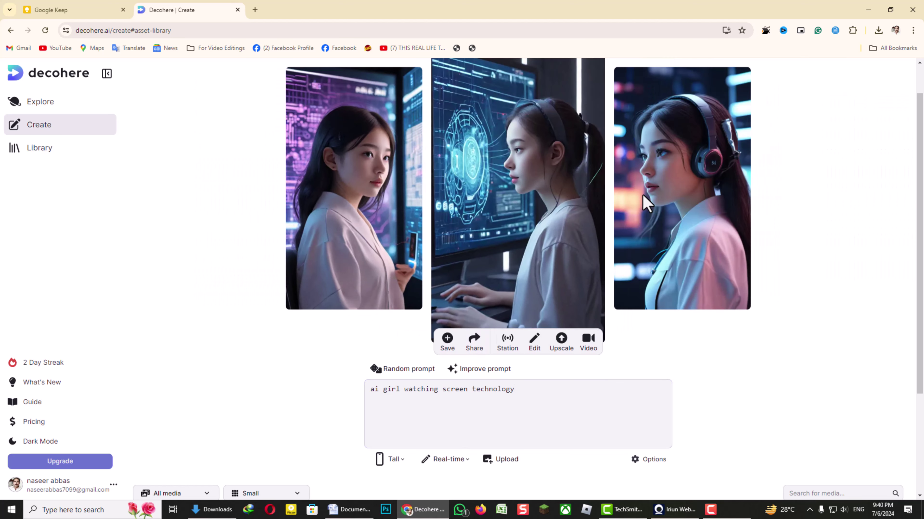
Switch the image format to Wide (16:9) and save the generated image of the girl with a ponytail to the library
click(396, 460)
click(352, 381)
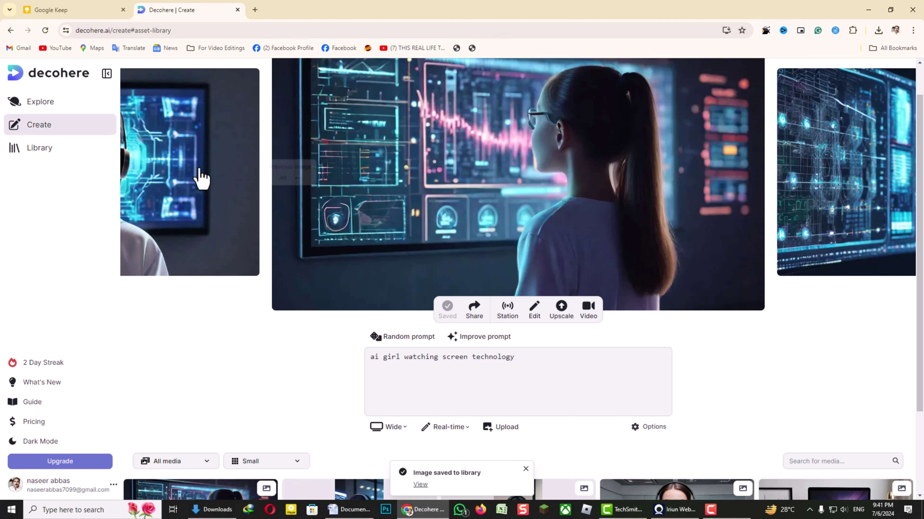
click(197, 179)
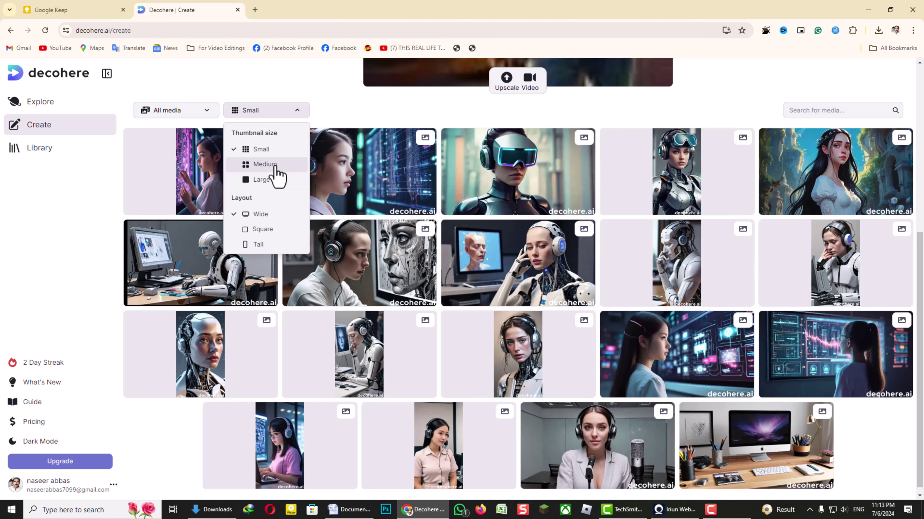
Try the Medium thumbnail size for the media library, set it to Large, and browse the saved images
click(276, 176)
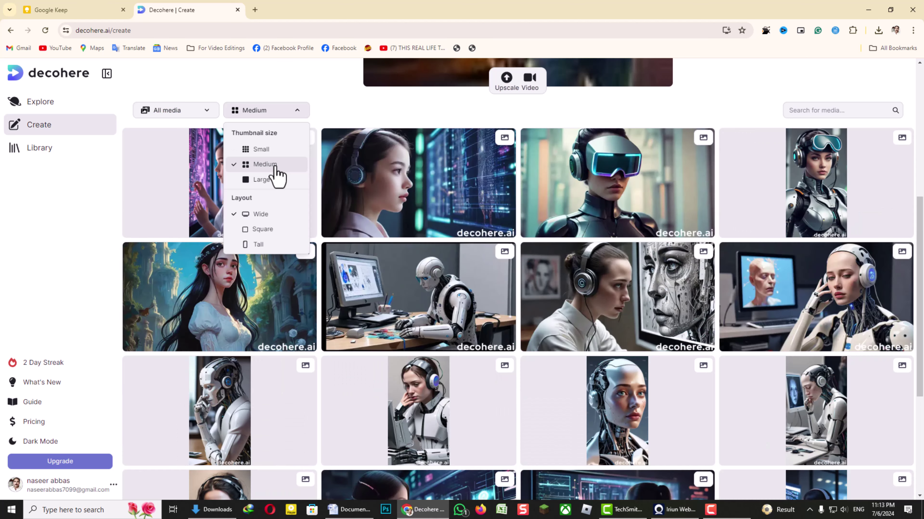
click(273, 182)
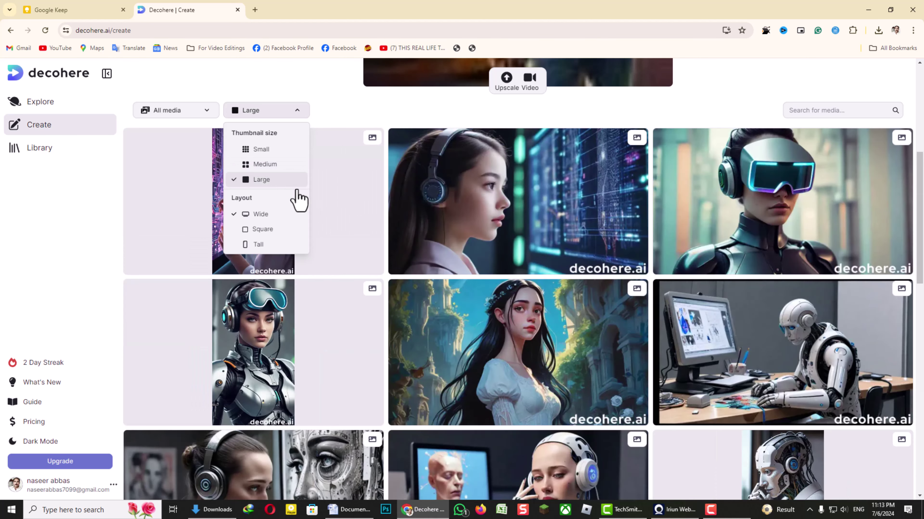
scroll(600, 328, down, 3)
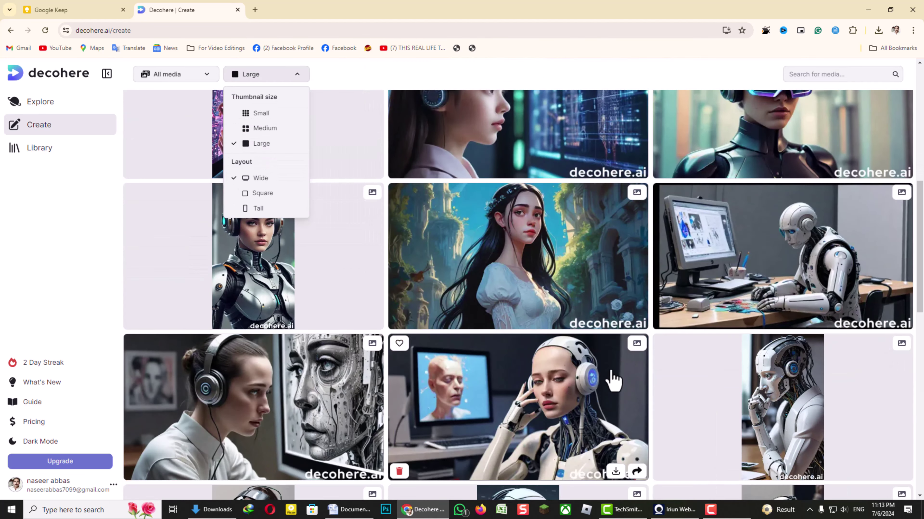
click(346, 79)
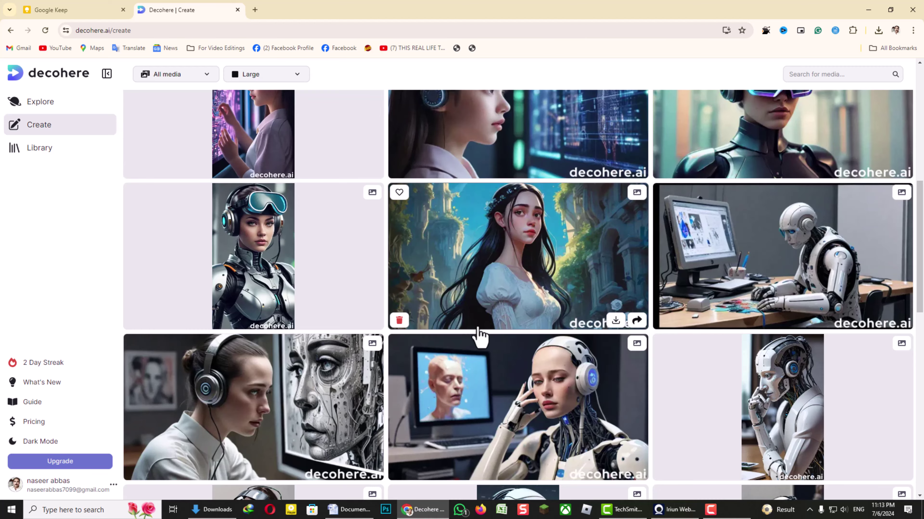
scroll(487, 327, down, 7)
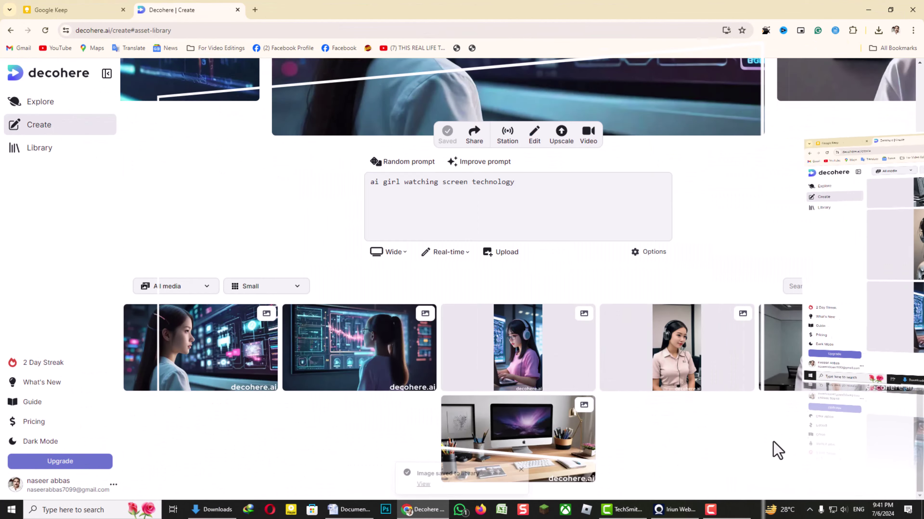
Download the two wide "ai girl watching screen technology" images from the media library
mouse_move(189, 347)
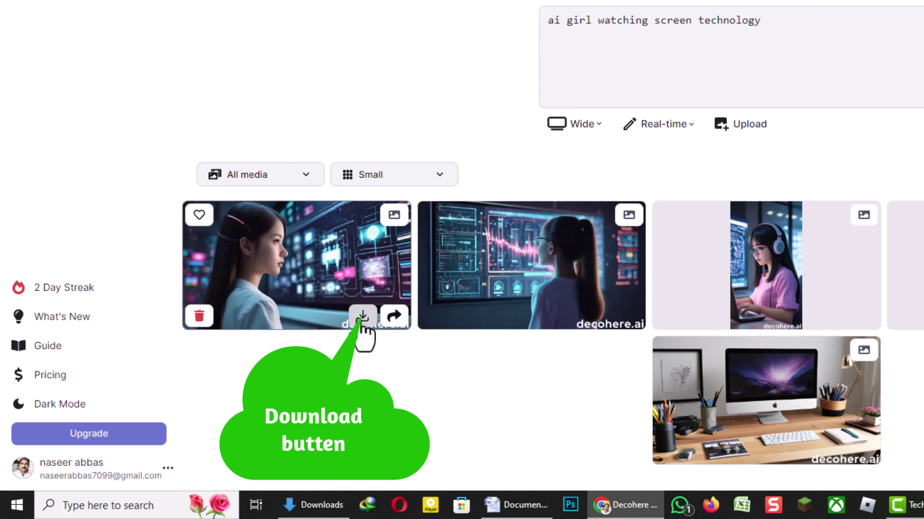
mouse_move(583, 306)
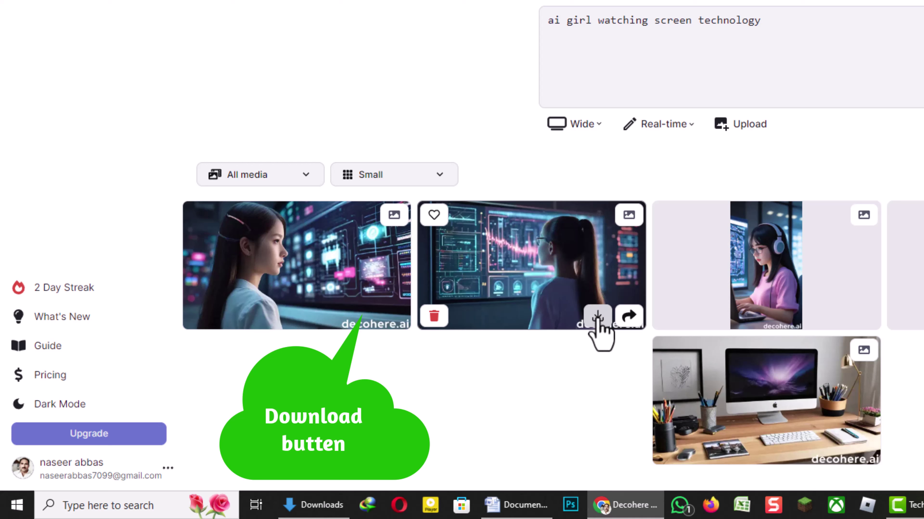